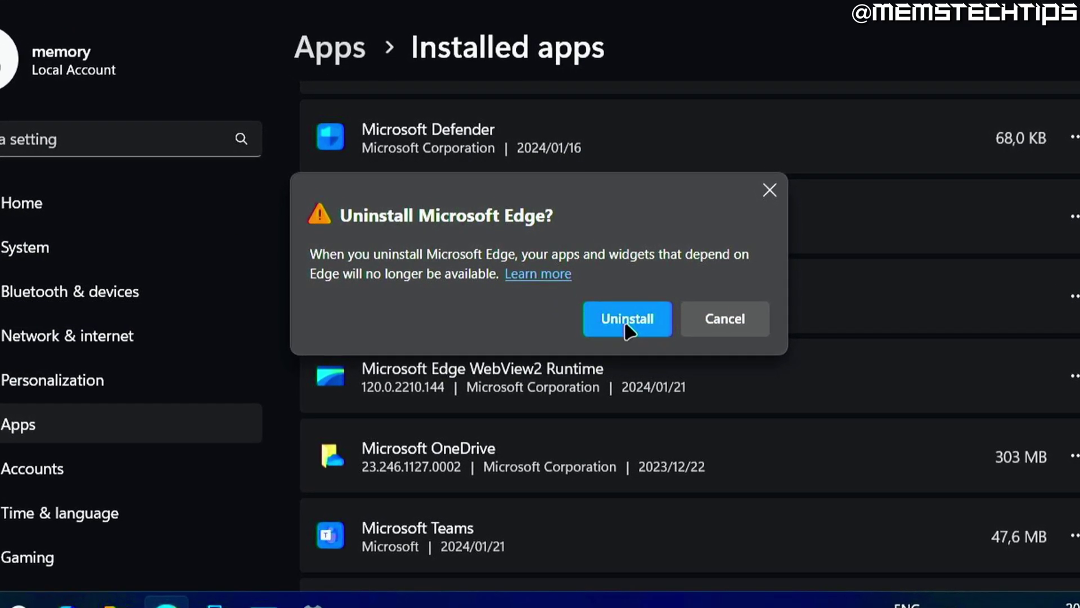
# Step: Uninstall Microsoft Edge from Installed apps, confirming in both the flyout and the dialog
pyautogui.click(626, 320)
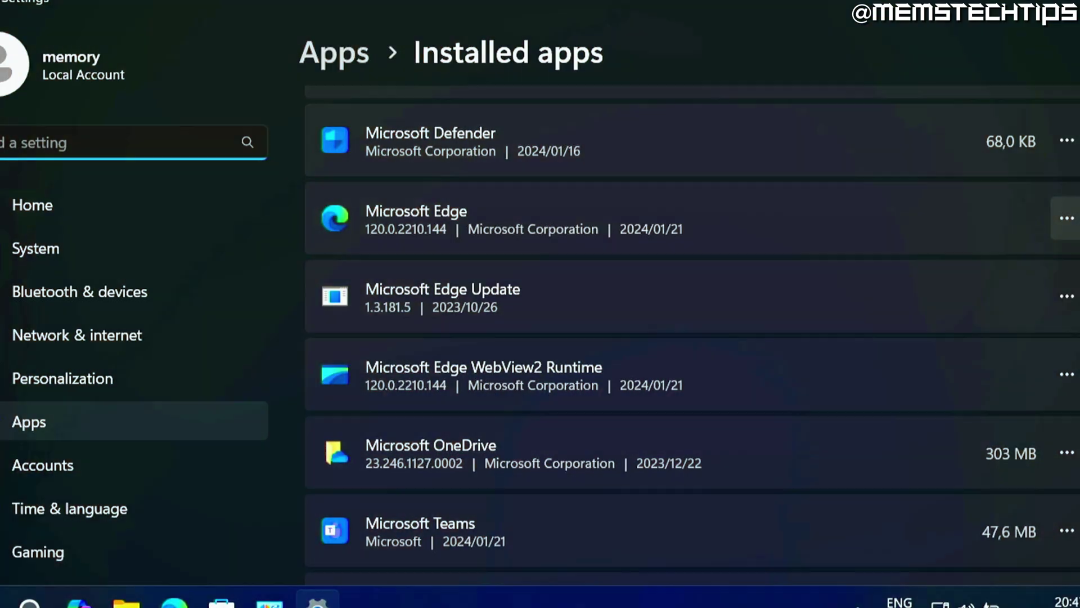
pyautogui.click(1066, 218)
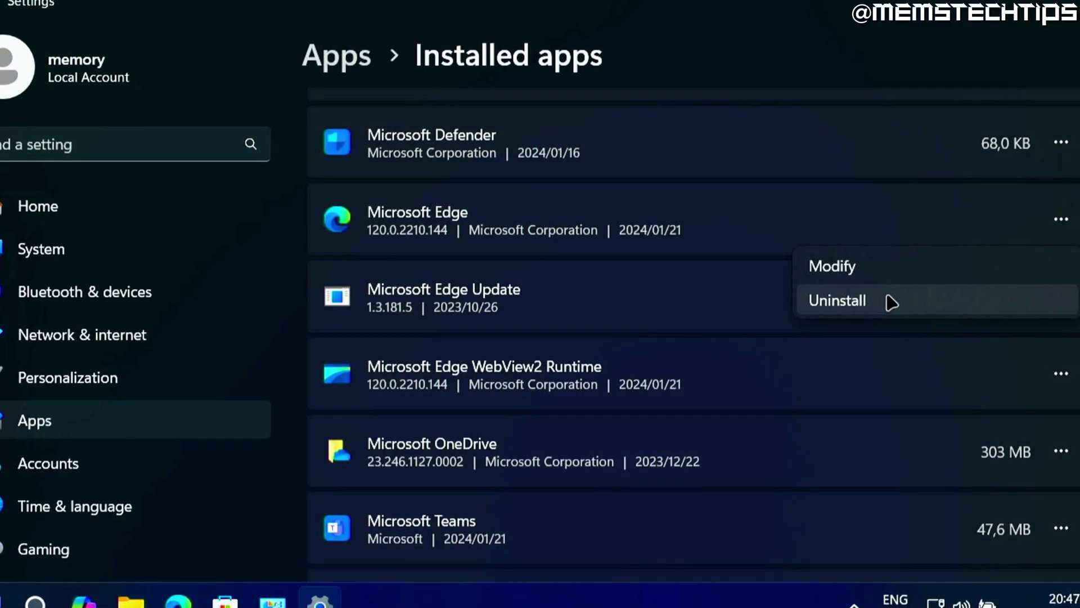
pyautogui.click(895, 303)
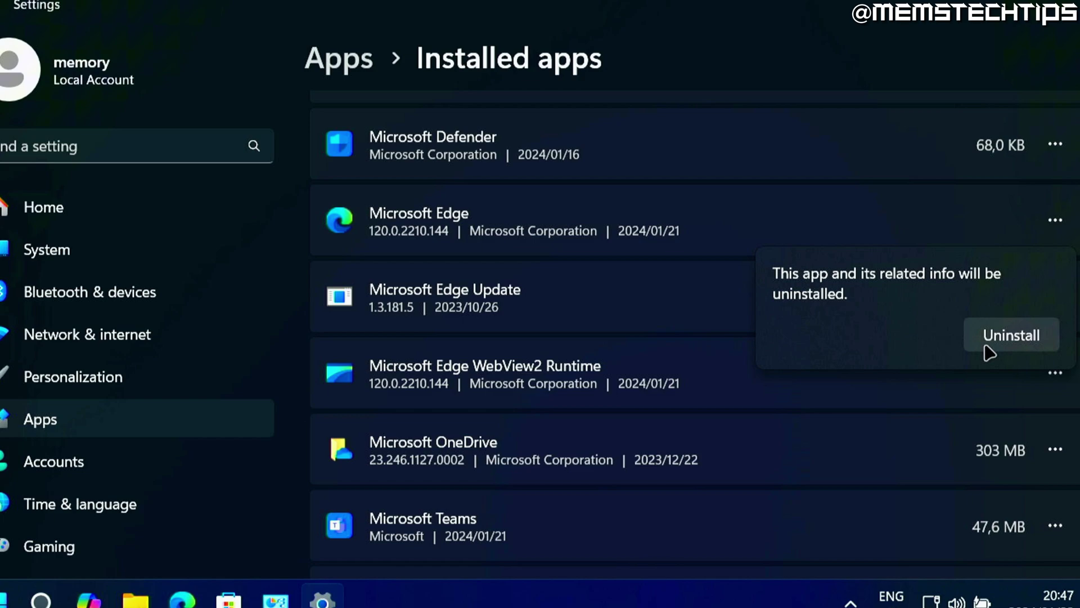
pyautogui.click(985, 347)
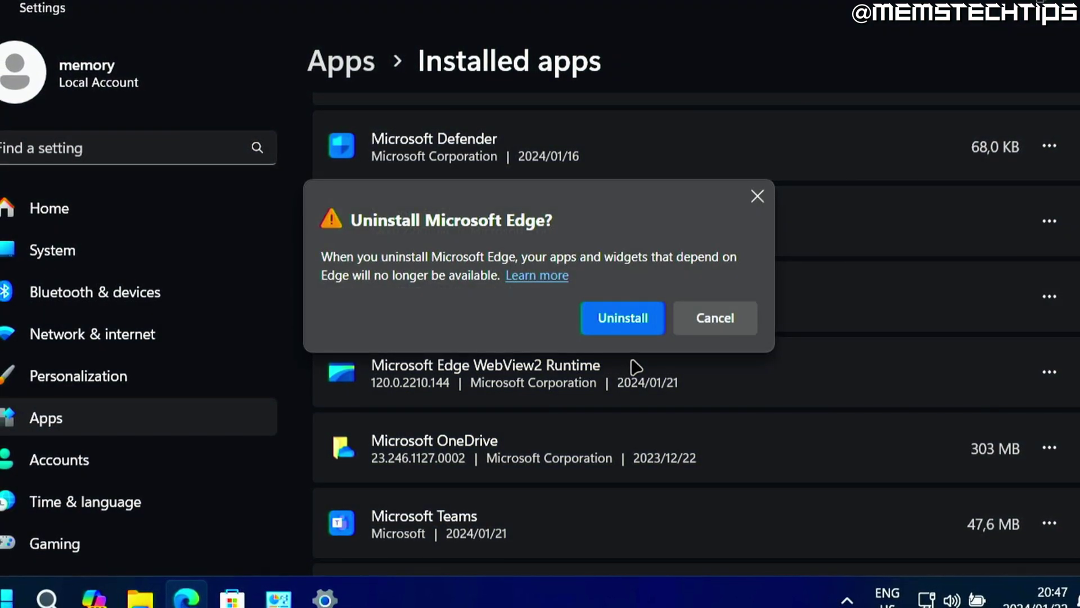
pyautogui.click(624, 317)
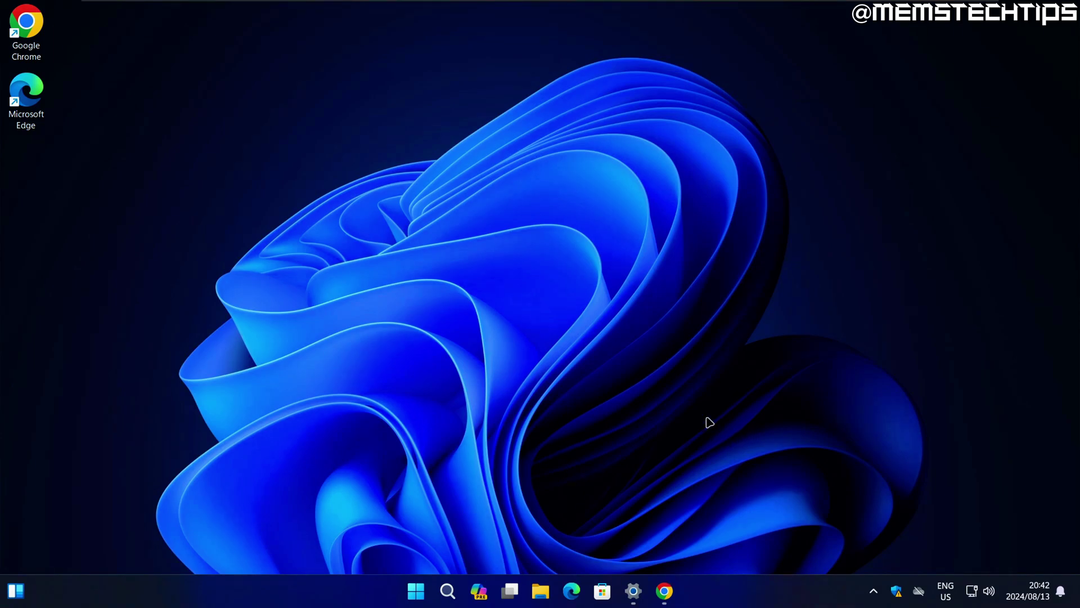
# Step: Move the Chrome shortcut to the desktop centre and place Edge just left of it
pyautogui.moveTo(83, 57)
pyautogui.mouseDown()
pyautogui.moveTo(16, 25)
pyautogui.moveTo(500, 219)
pyautogui.mouseUp()
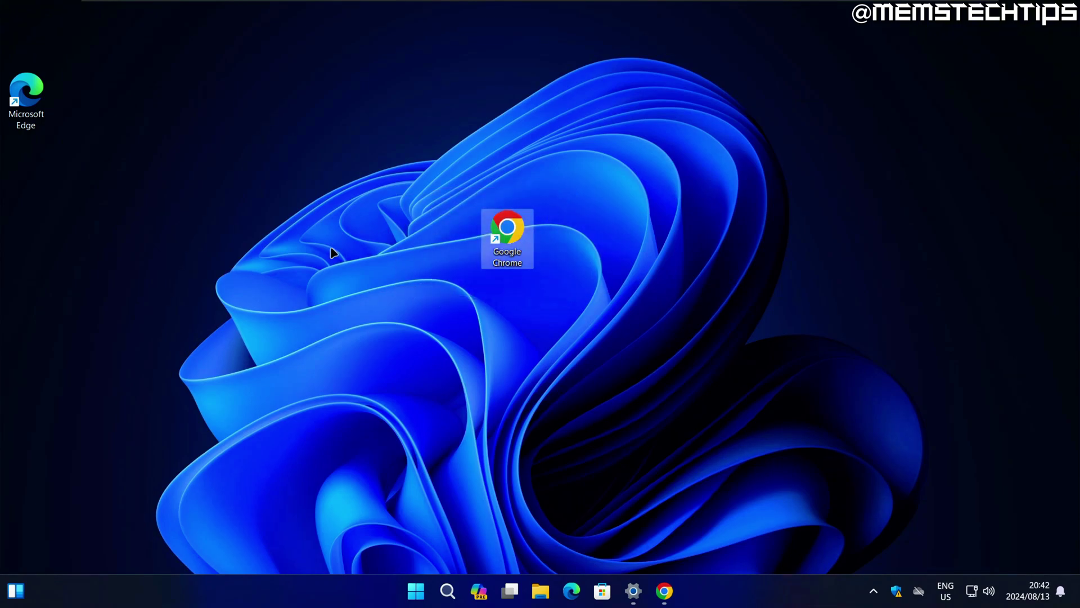
pyautogui.moveTo(57, 175)
pyautogui.mouseDown()
pyautogui.moveTo(9, 76)
pyautogui.moveTo(450, 233)
pyautogui.mouseUp()
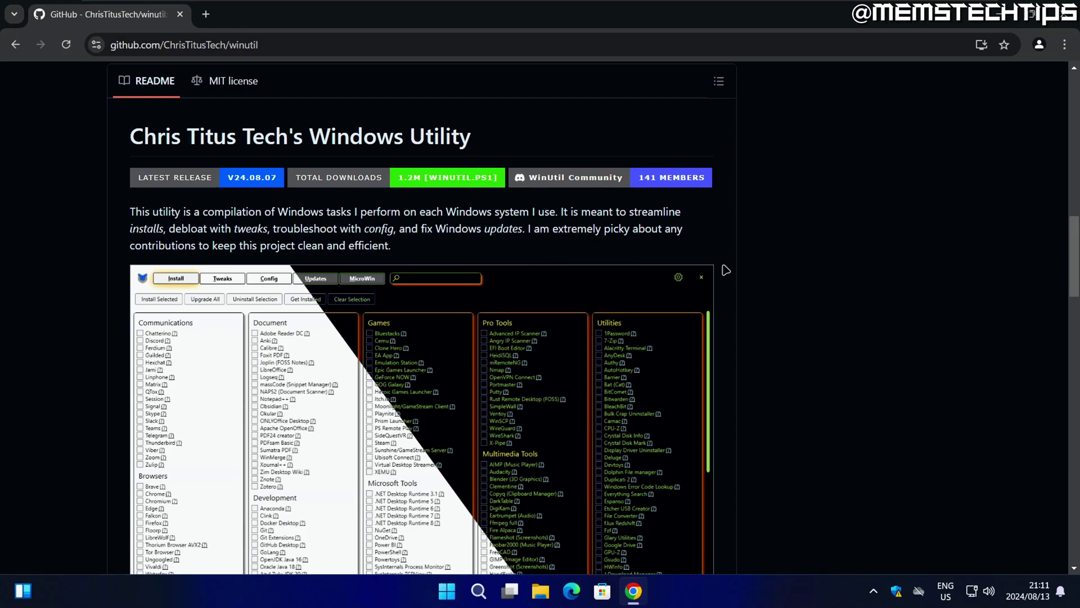
# Step: Copy the Stable Branch command from the winutil README's Launch Command section
pyautogui.scroll(-10, 725, 272)
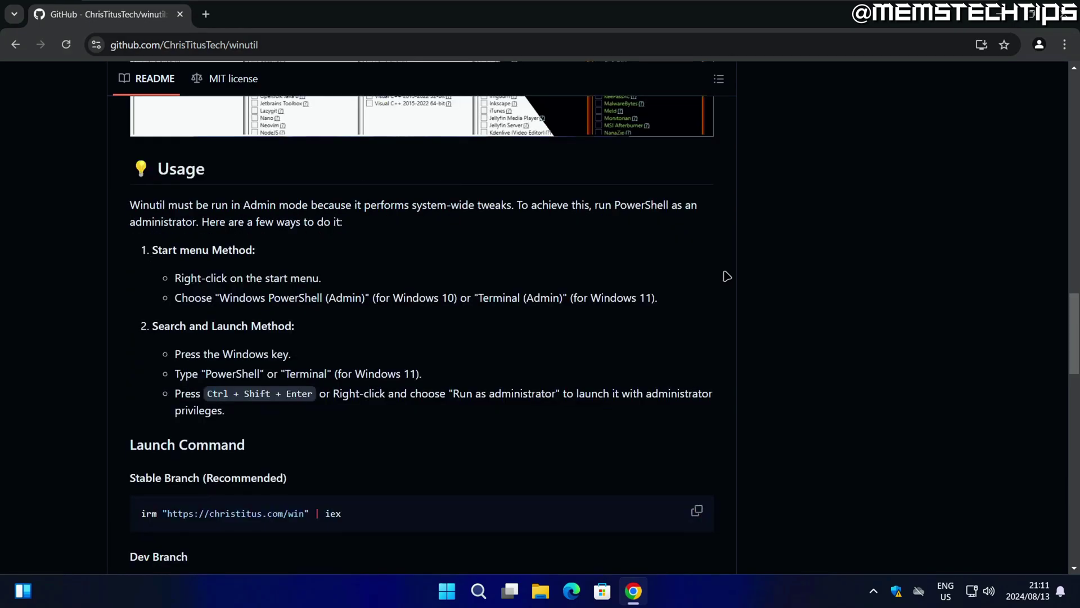
pyautogui.scroll(-3, 725, 272)
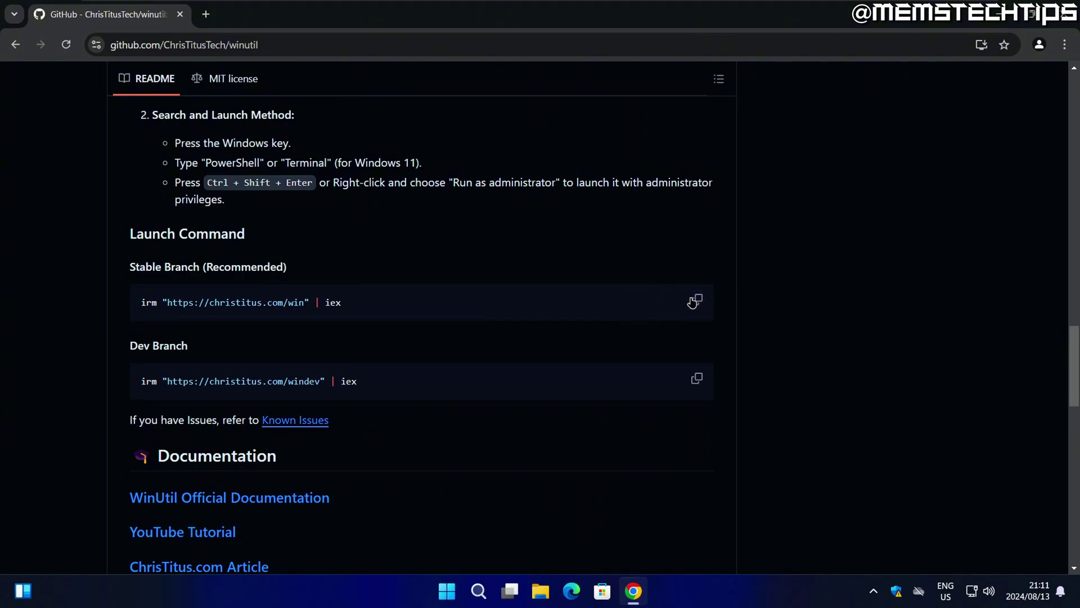
pyautogui.click(696, 301)
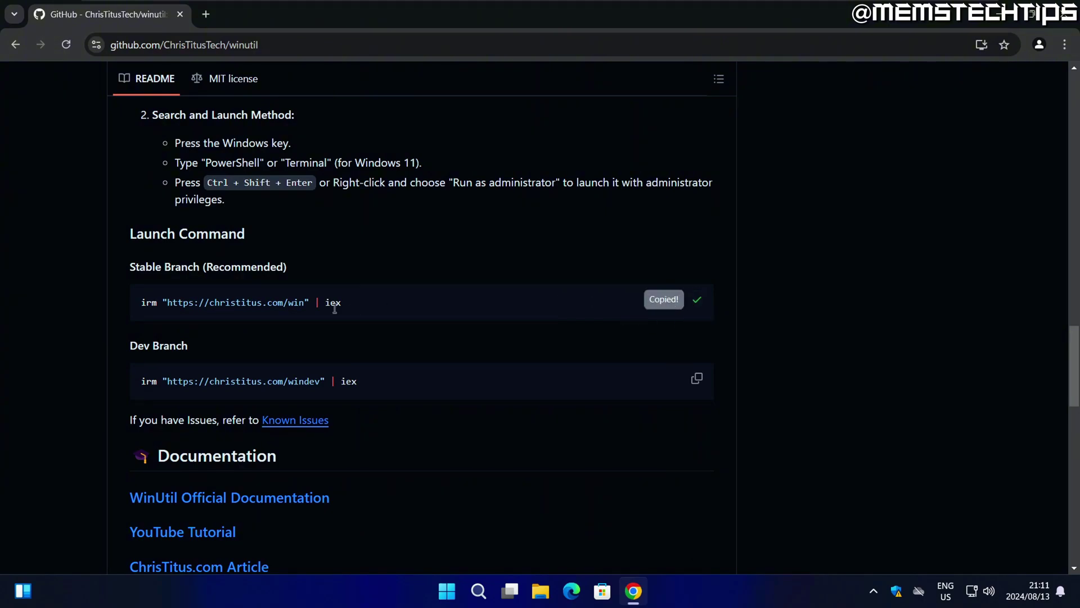
pyautogui.rightClick(455, 590)
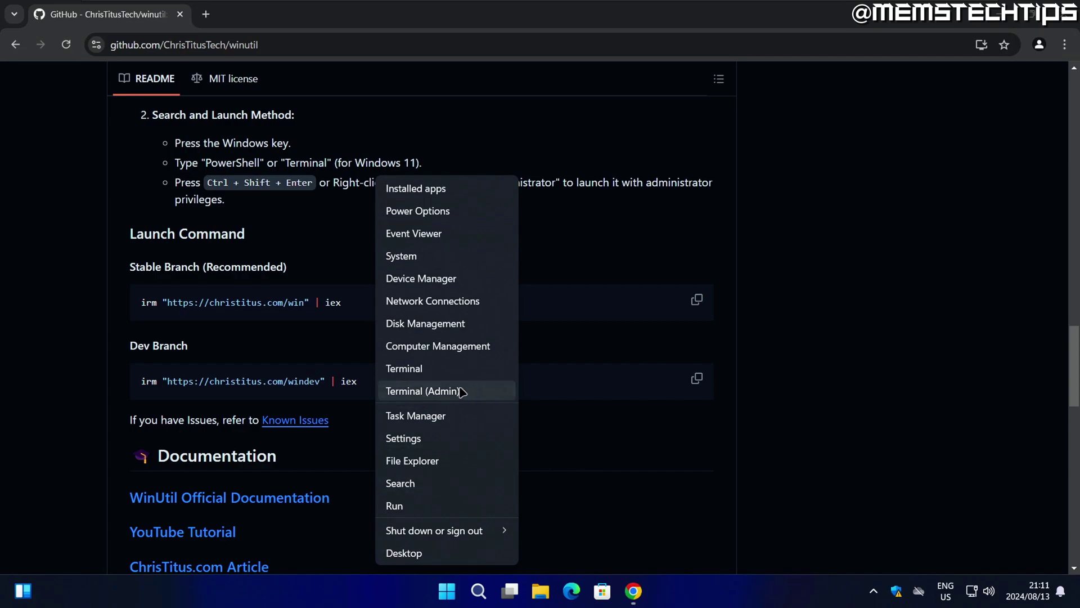
pyautogui.click(476, 392)
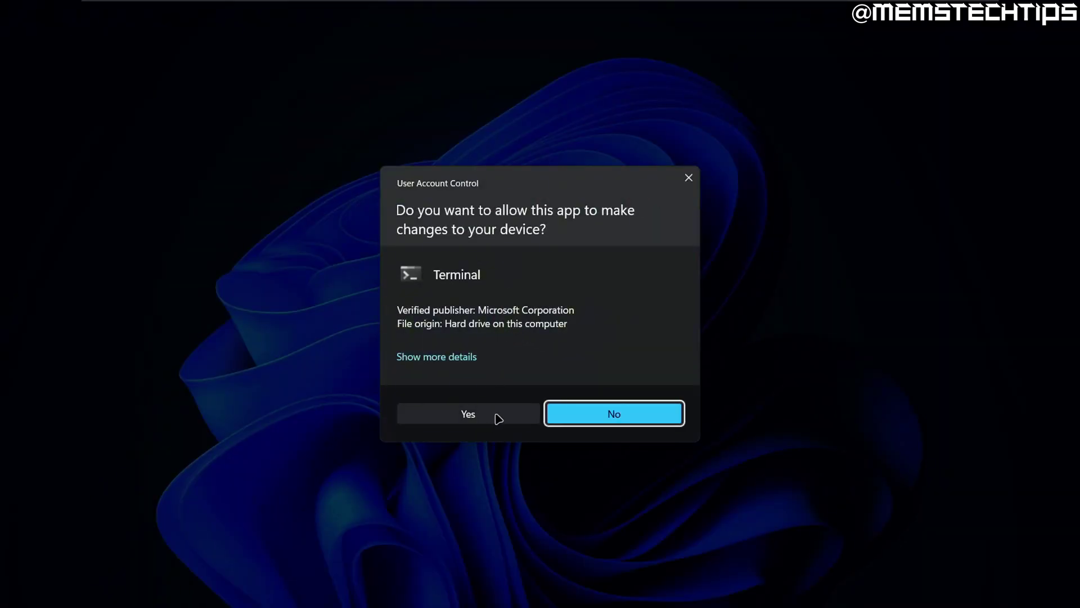
pyautogui.click(499, 415)
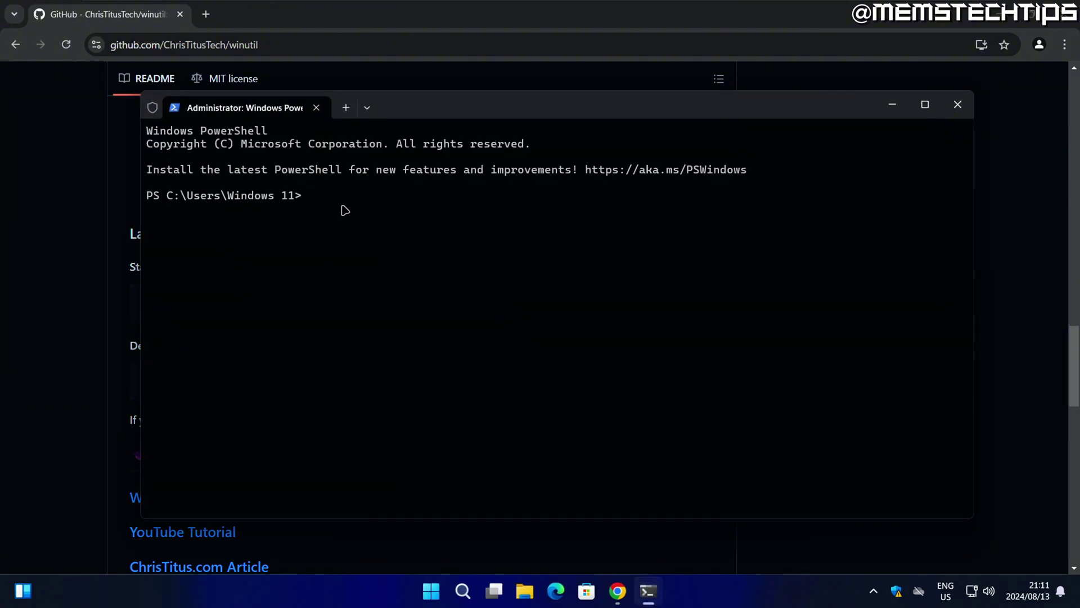
pyautogui.write('irm "https://christitus.com/win" | iex')
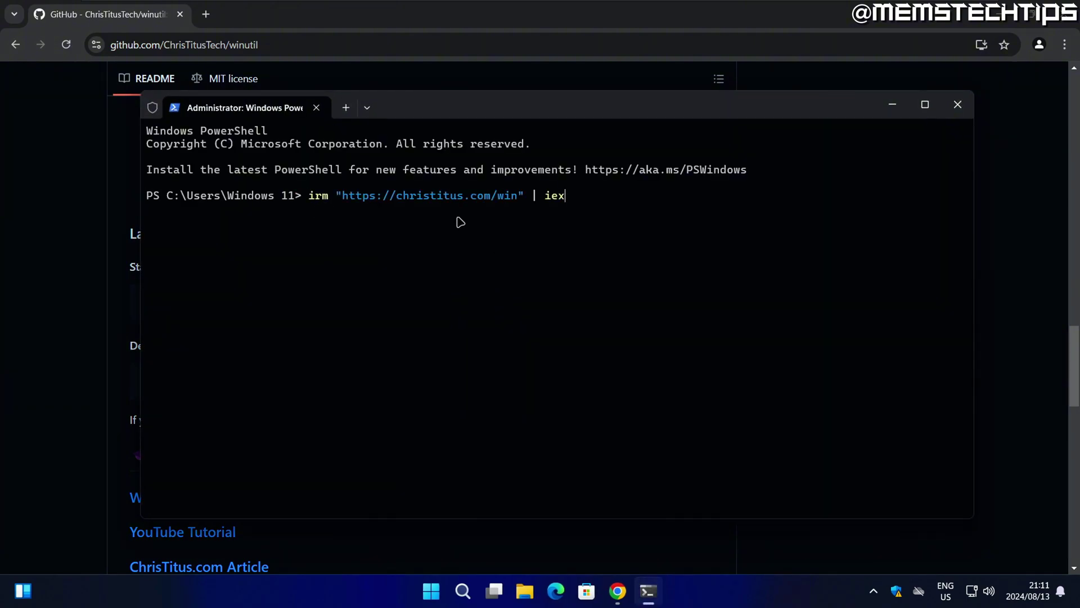
pyautogui.press('Return')
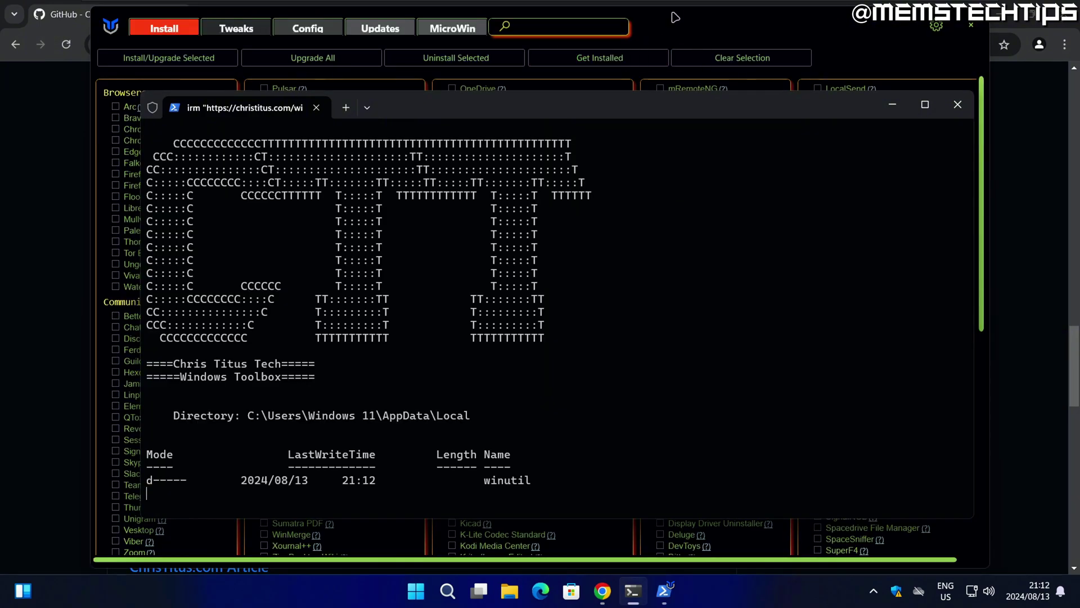
# Step: Maximize the WinUtil window and go to its Tweaks list for Remove Microsoft Edge
pyautogui.click(675, 20)
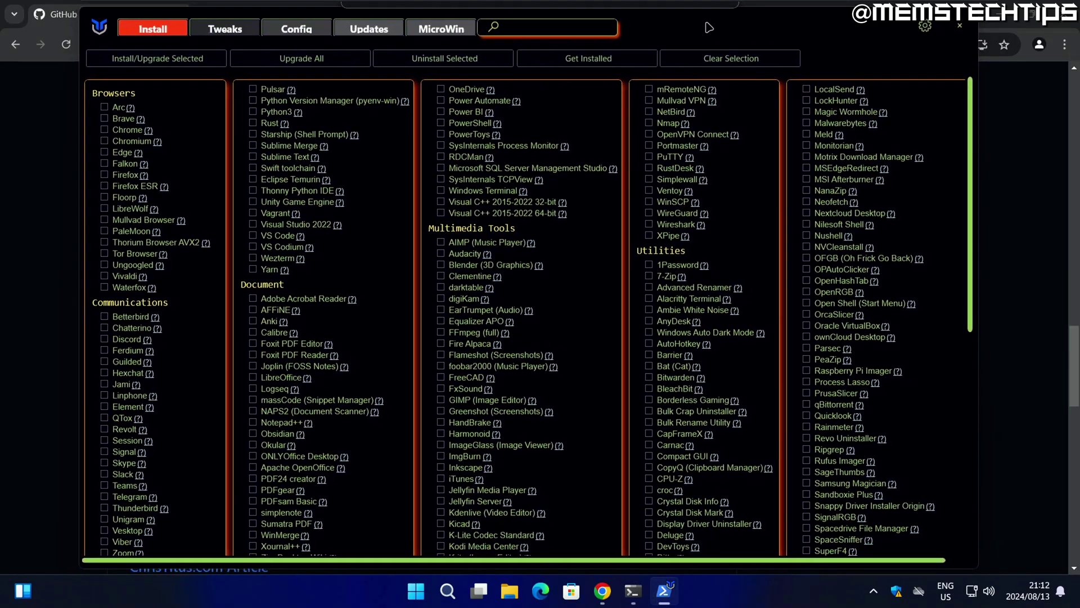
pyautogui.moveTo(705, 32); pyautogui.dragTo(736, 28)
pyautogui.doubleClick(737, 29)
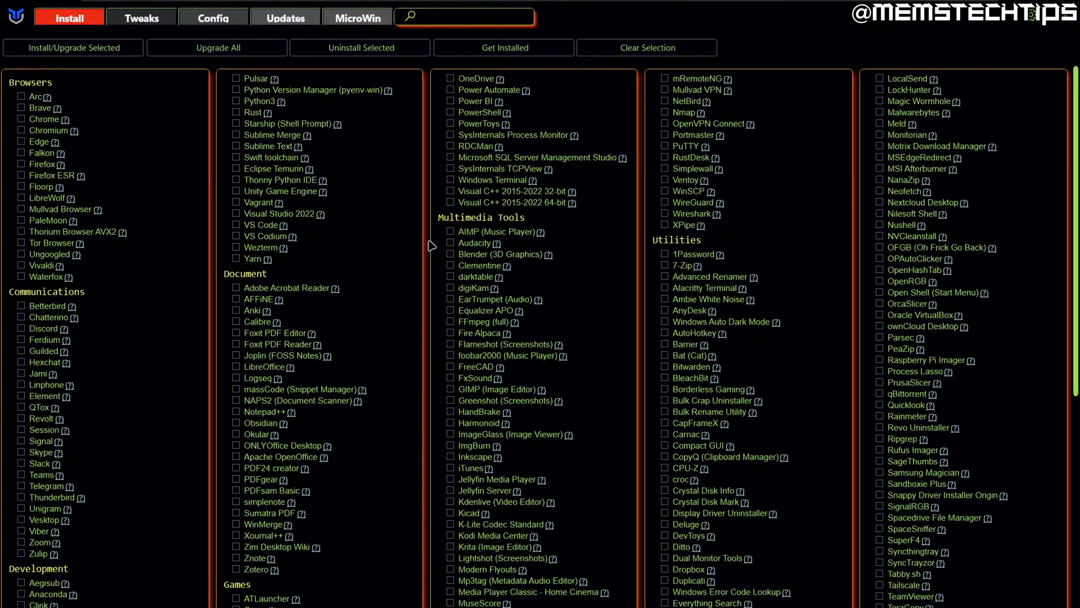
pyautogui.click(163, 21)
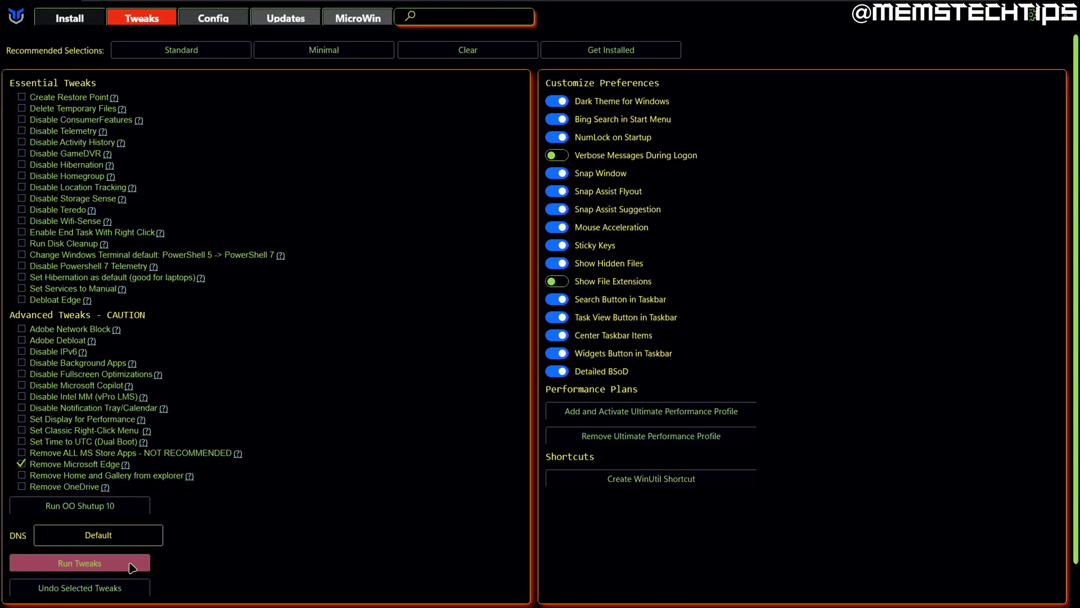
# Step: Run the Remove Microsoft Edge tweak and watch the terminal report Edge uninstalled
pyautogui.click(113, 565)
pyautogui.press('super')
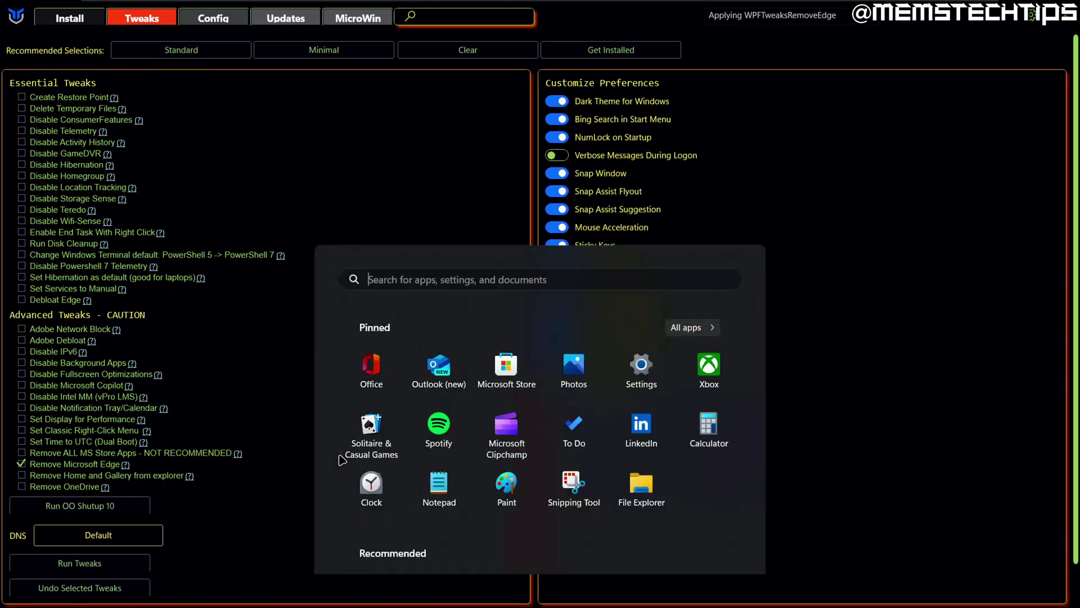
pyautogui.click(622, 601)
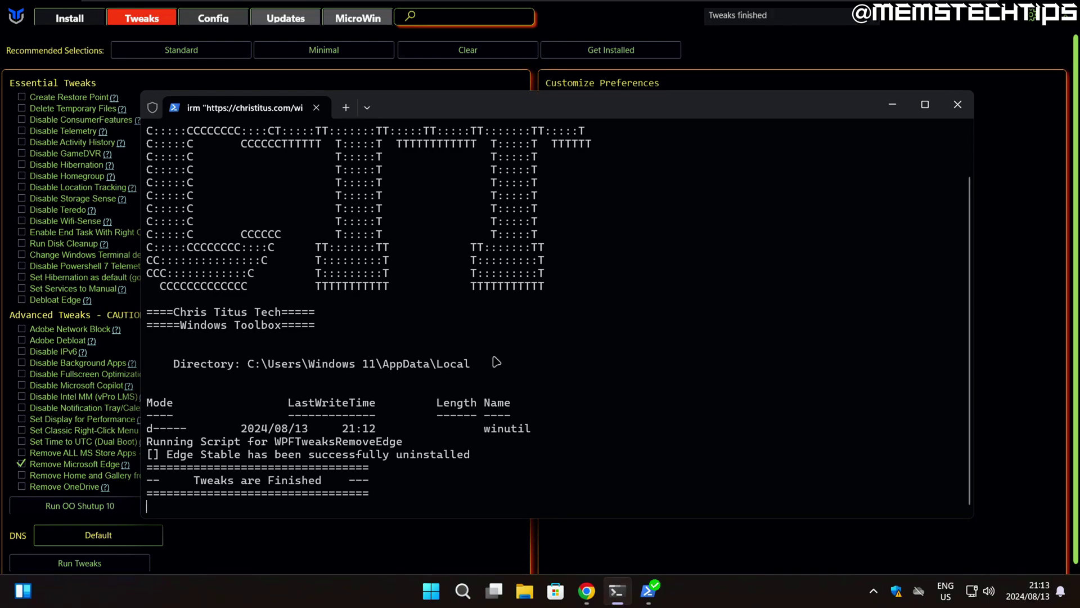
pyautogui.click(887, 109)
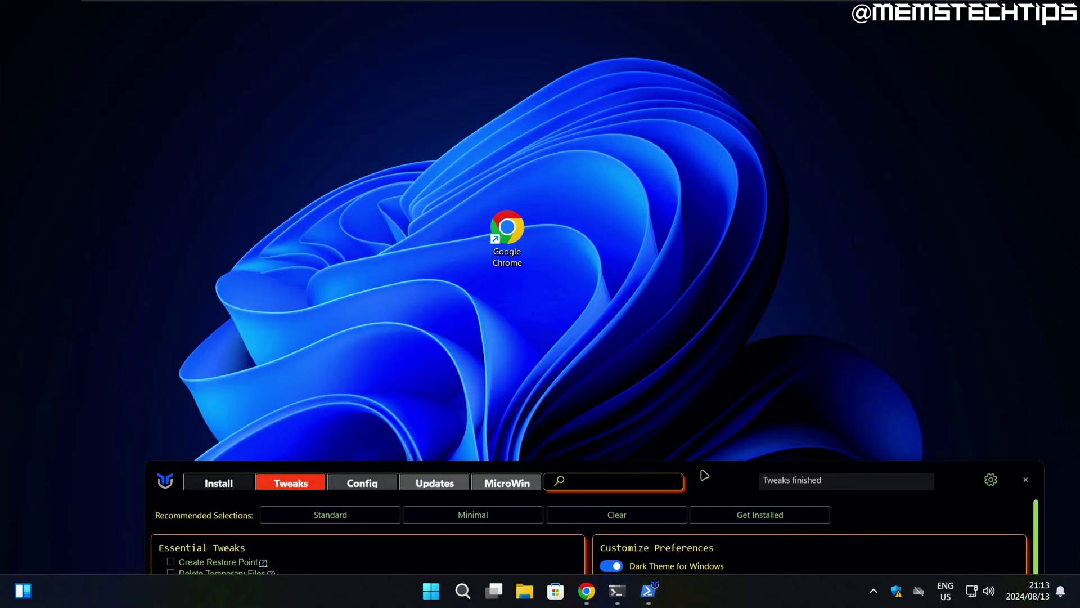
# Step: In Installed apps, scroll to the Microsoft entries and check Microsoft Edge Update's options
pyautogui.moveTo(704, 474); pyautogui.dragTo(885, 127)
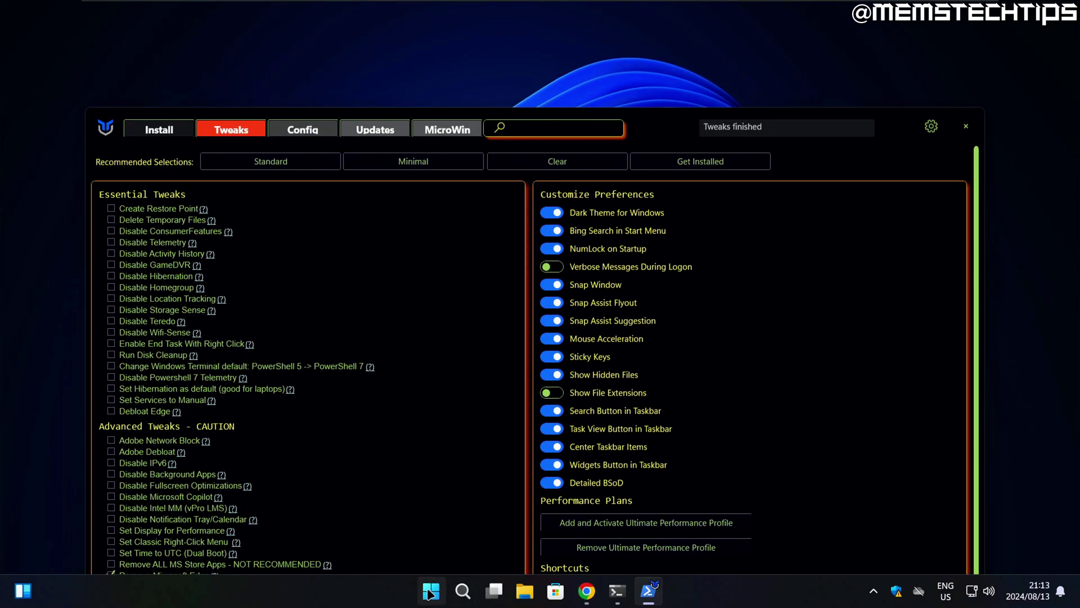
pyautogui.rightClick(431, 590)
pyautogui.click(414, 189)
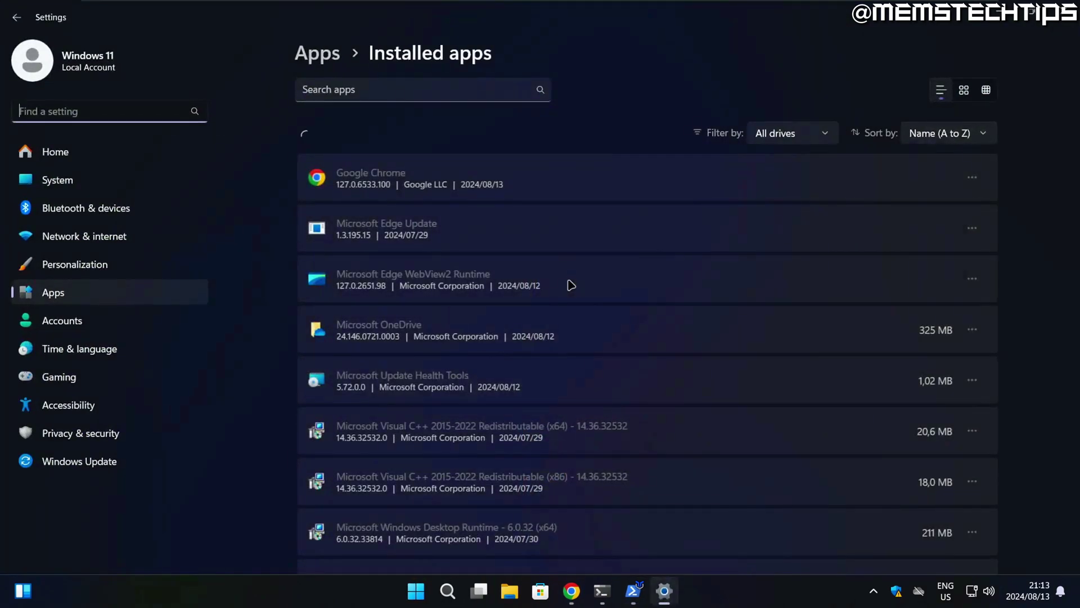
pyautogui.scroll(-3, 911, 239)
pyautogui.scroll(-1, 939, 243)
pyautogui.scroll(-1, 940, 244)
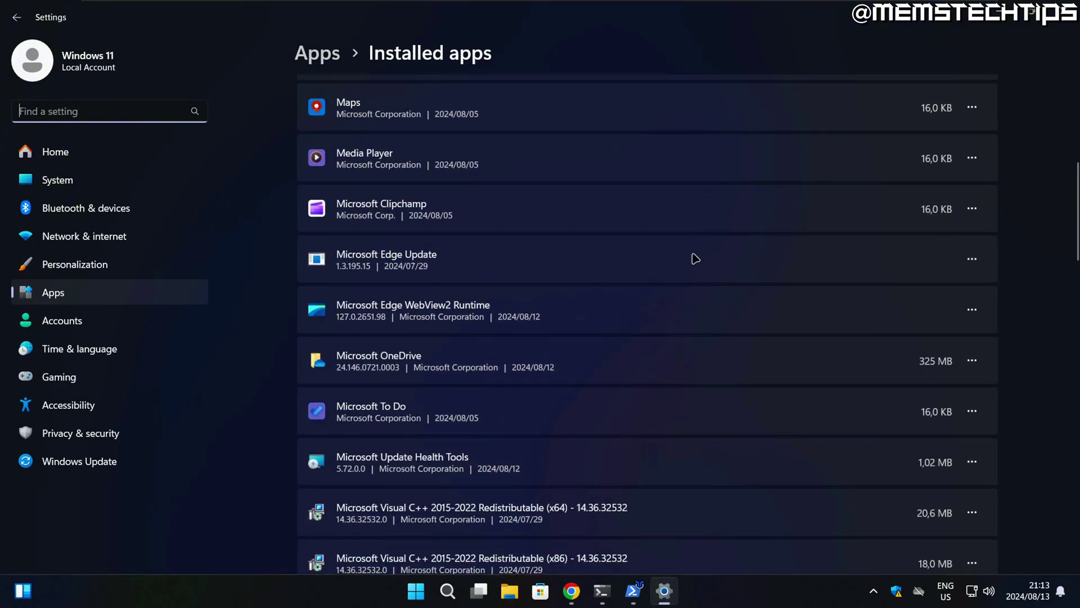
pyautogui.click(972, 260)
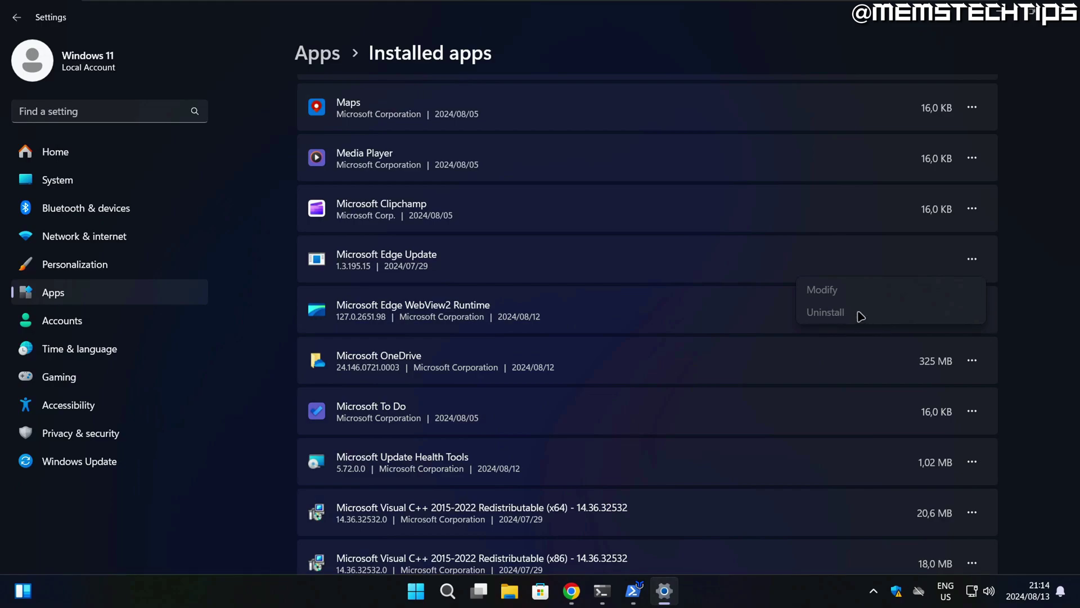
# Step: Dismiss the Microsoft Edge Update options menu
pyautogui.click(341, 310)
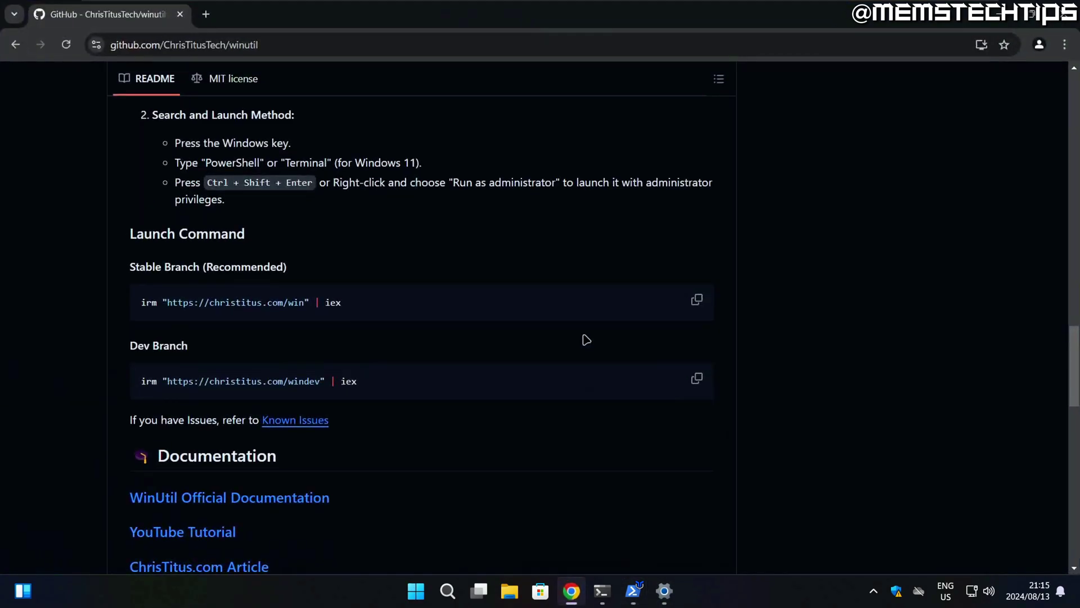
# Step: Search the winutil repository for 'edge' and open Uninstall-WinUtilEdgeBrowser.ps1
pyautogui.scroll(10, 457, 264)
pyautogui.scroll(10, 459, 261)
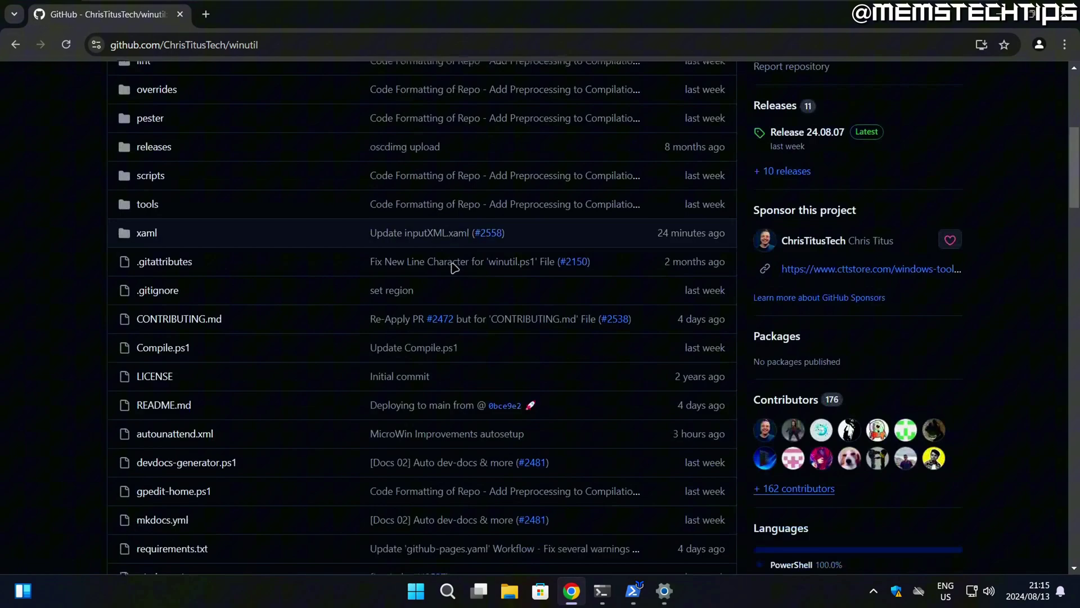
pyautogui.scroll(10, 451, 265)
pyautogui.click(525, 217)
pyautogui.write('edge')
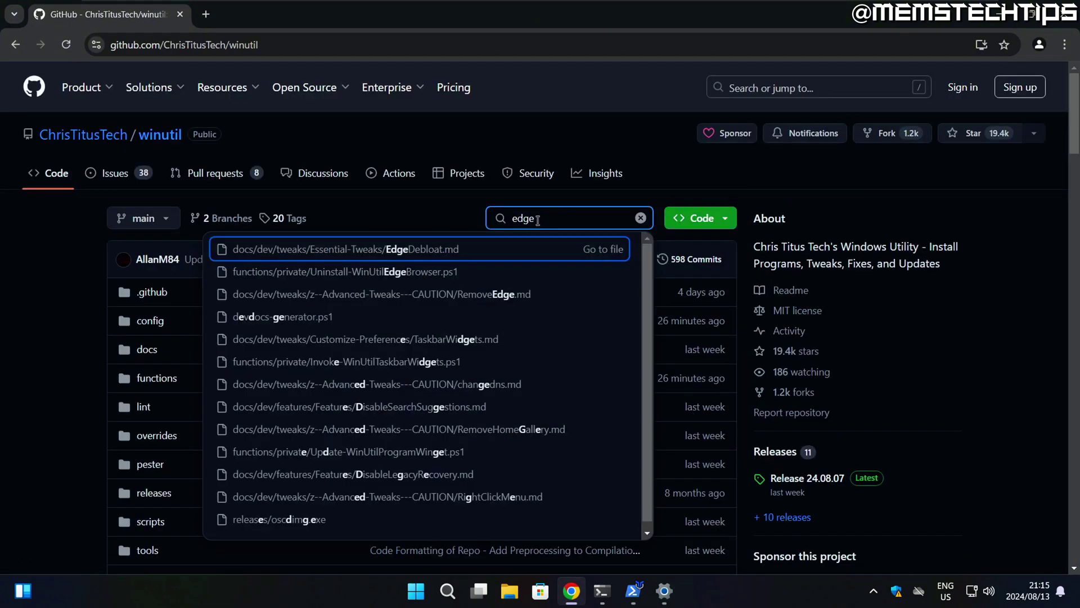
pyautogui.click(428, 272)
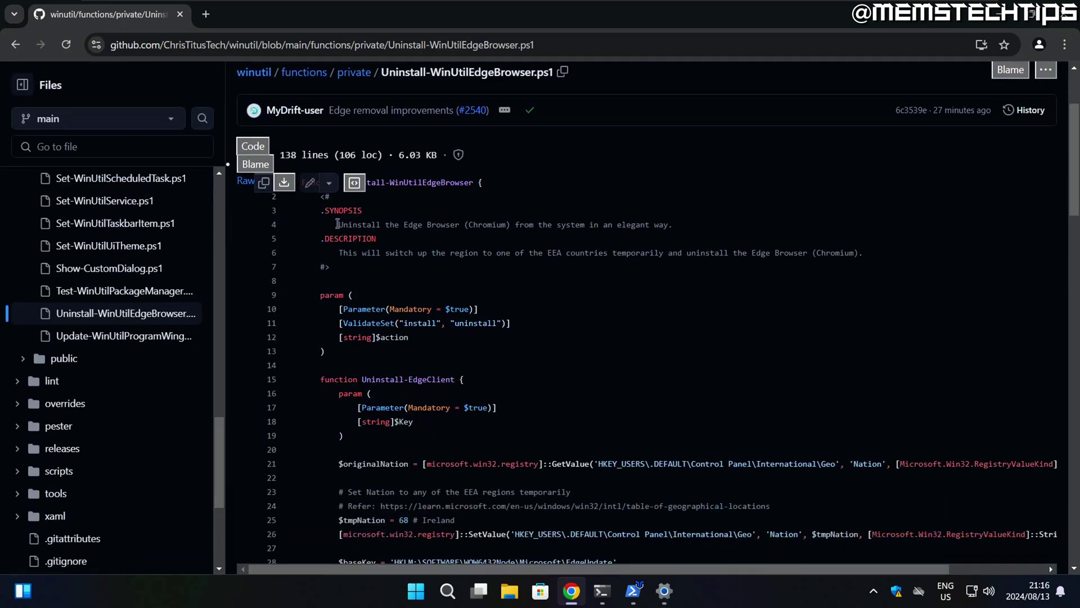
# Step: Read into the script and highlight the line 23 comment about EEA regions
pyautogui.moveTo(338, 225); pyautogui.dragTo(709, 220)
pyautogui.scroll(-3, 711, 253)
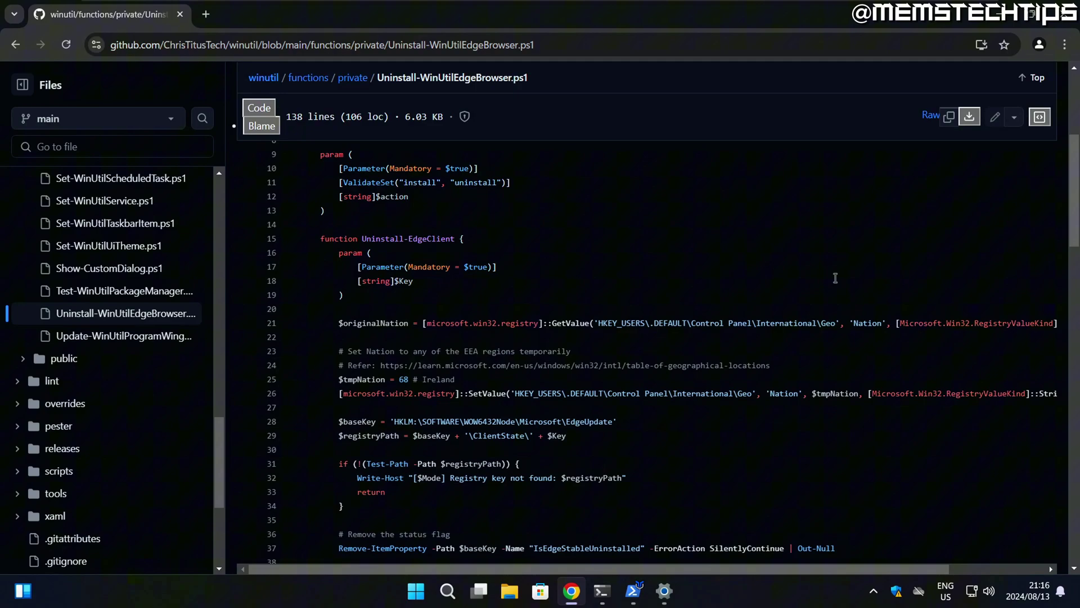
pyautogui.scroll(-1, 689, 267)
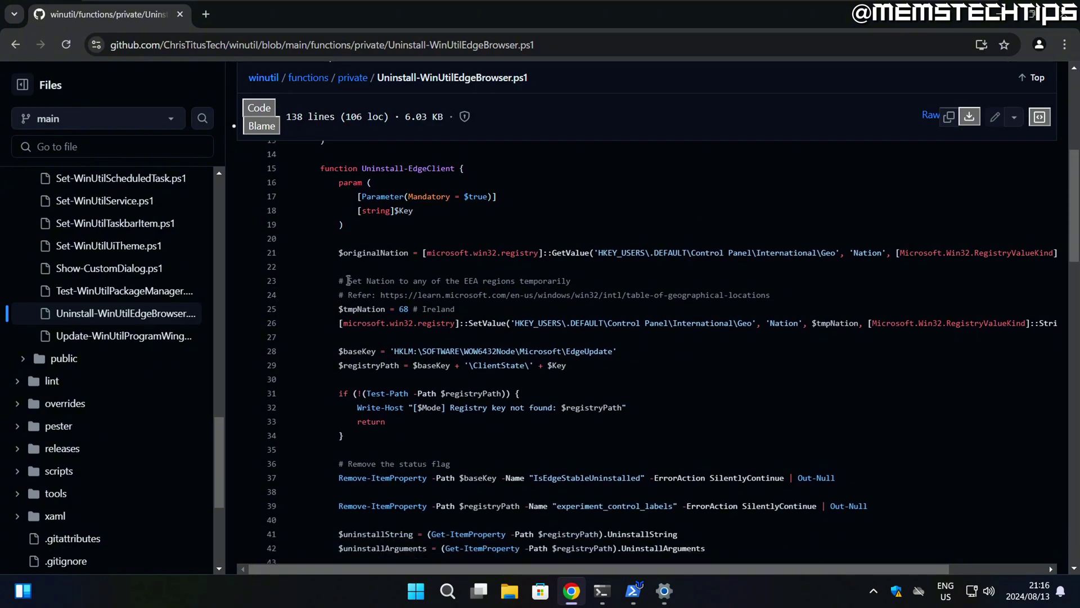
pyautogui.moveTo(348, 280); pyautogui.dragTo(579, 277)
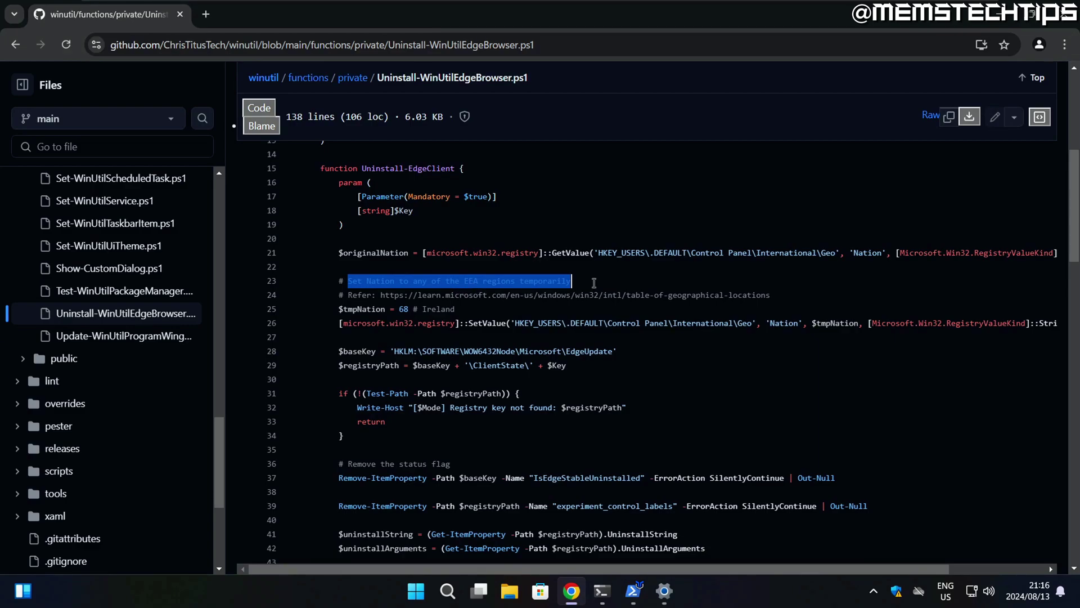
pyautogui.click(594, 283)
# Step: Read through the rest of the Edge uninstall script's code
pyautogui.scroll(-1, 596, 281)
pyautogui.scroll(-2, 601, 280)
pyautogui.scroll(-1, 605, 279)
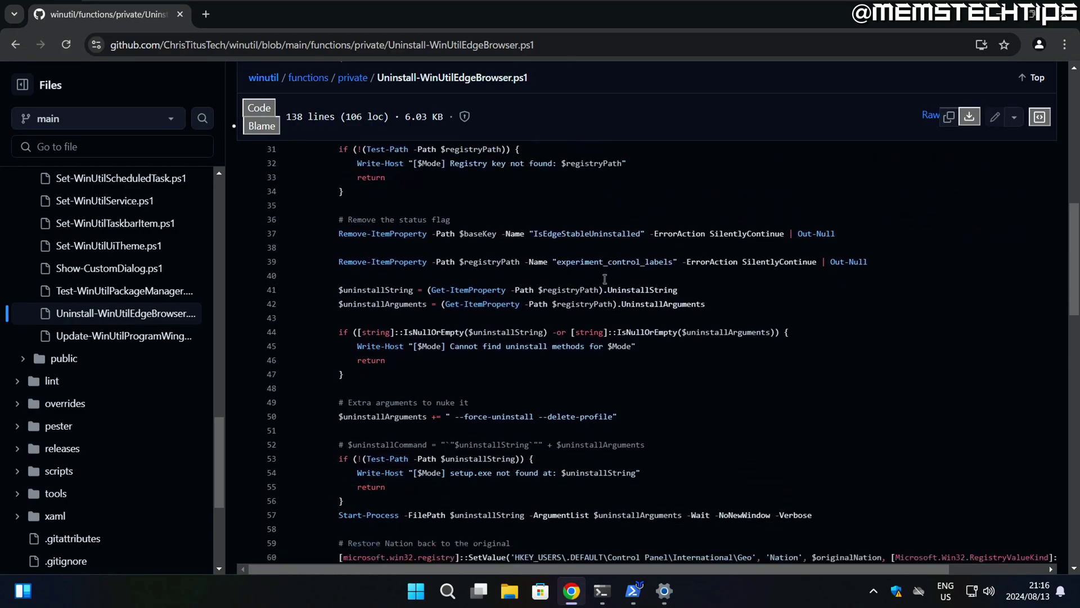
pyautogui.scroll(-2, 605, 279)
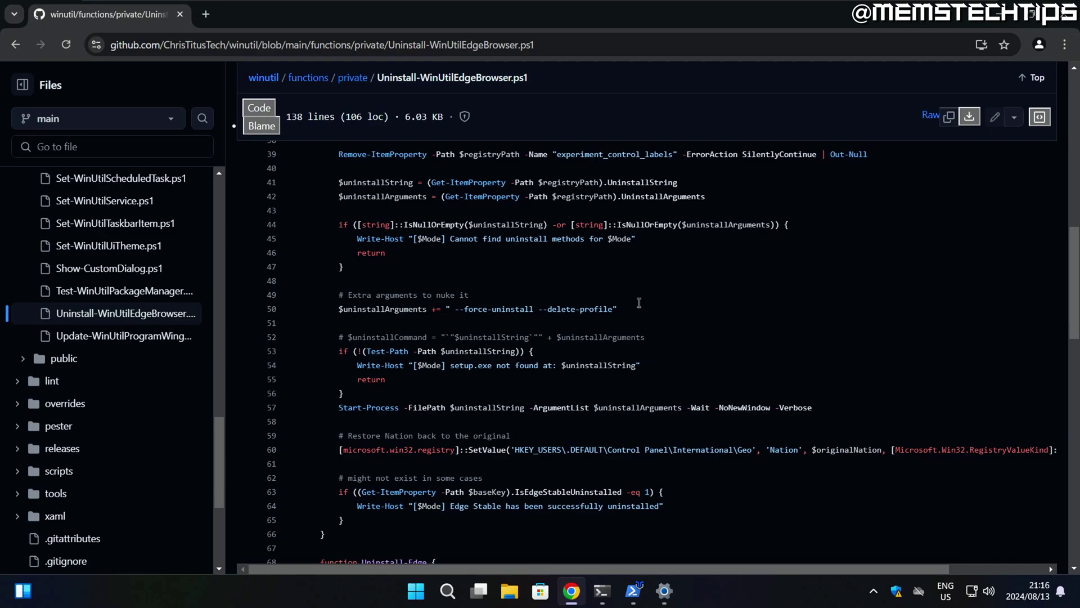
pyautogui.scroll(-2, 638, 303)
pyautogui.scroll(-1, 638, 303)
pyautogui.scroll(5, 638, 293)
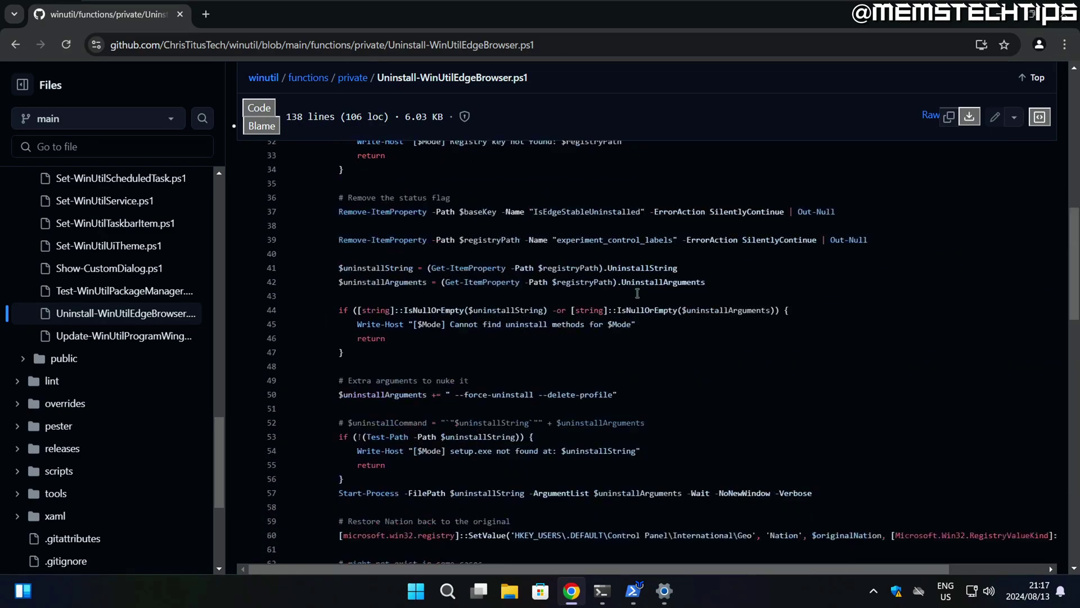
pyautogui.scroll(2, 572, 143)
pyautogui.click(1000, 13)
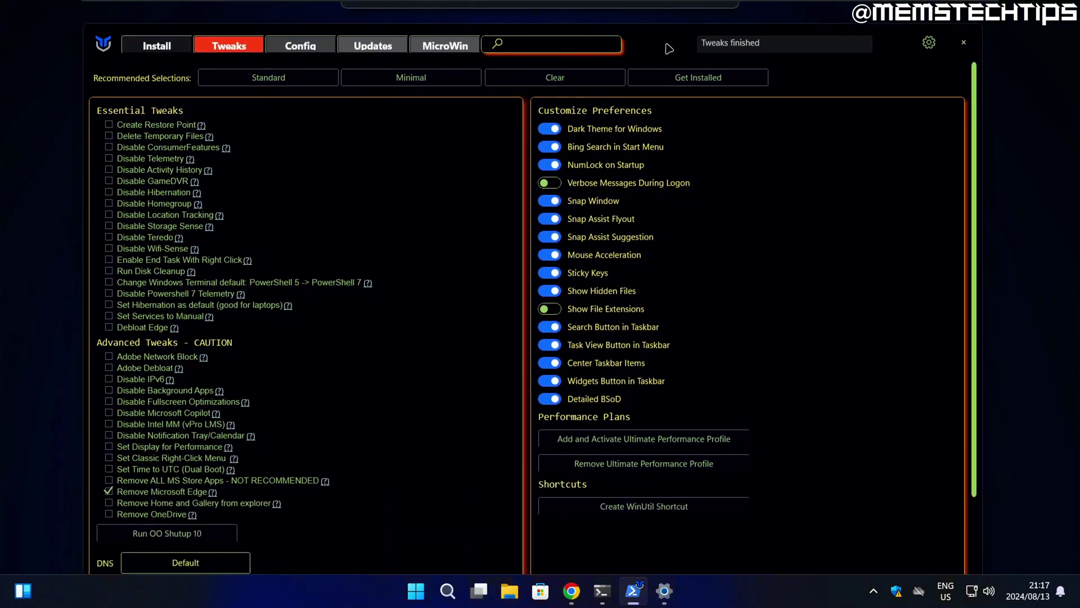
pyautogui.click(416, 590)
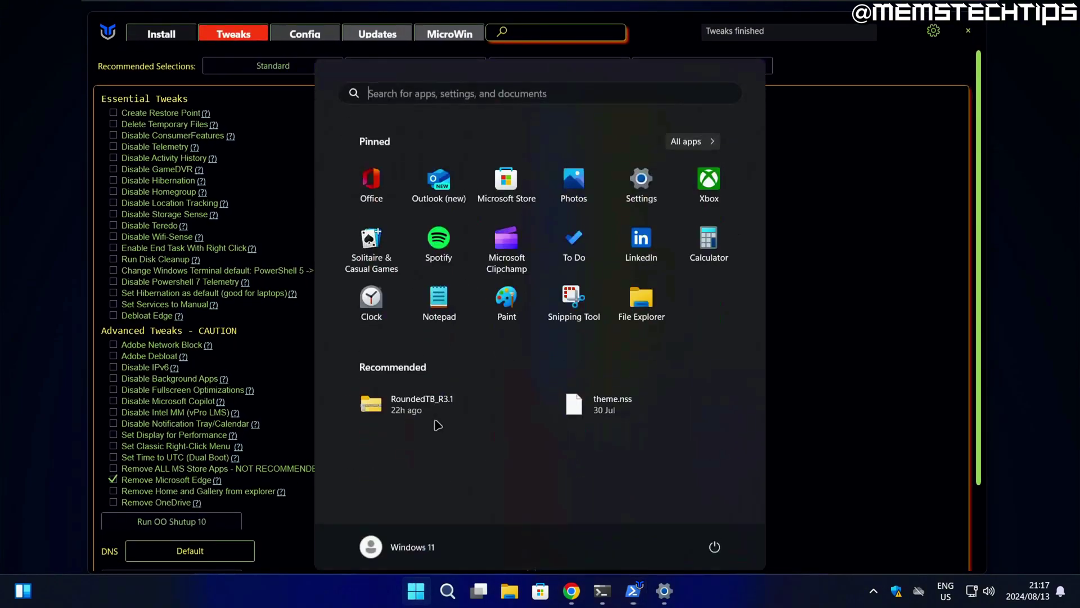
pyautogui.click(692, 138)
pyautogui.scroll(-4, 570, 248)
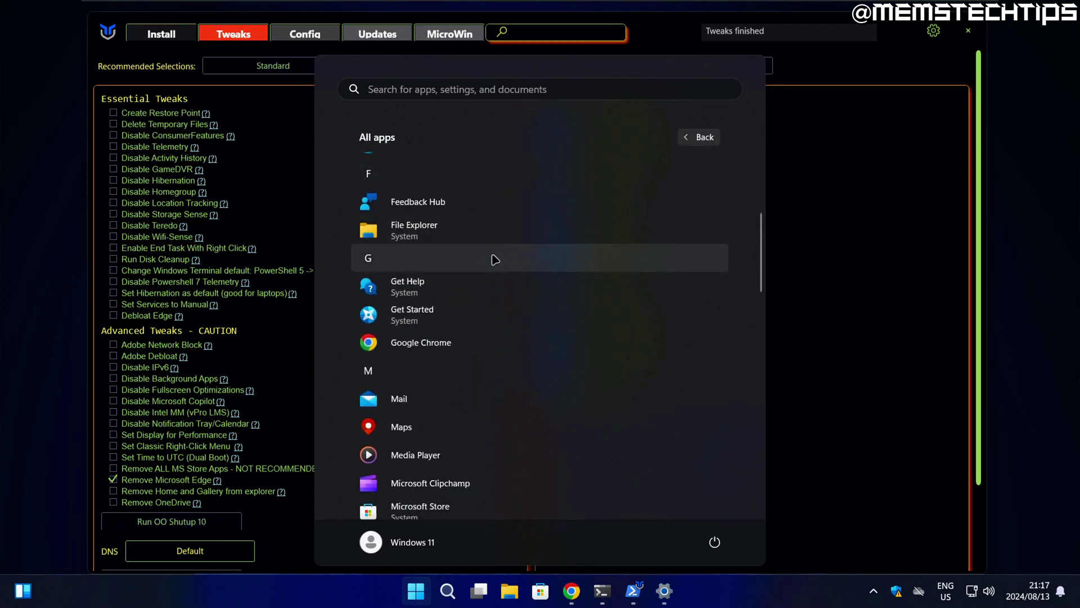
pyautogui.scroll(-4, 495, 264)
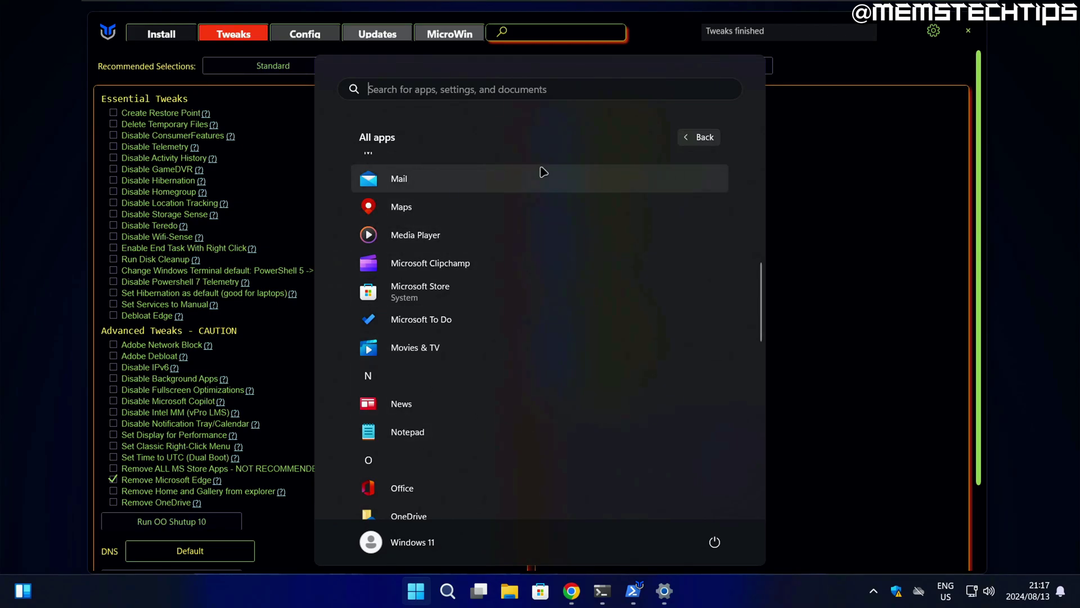
pyautogui.click(393, 596)
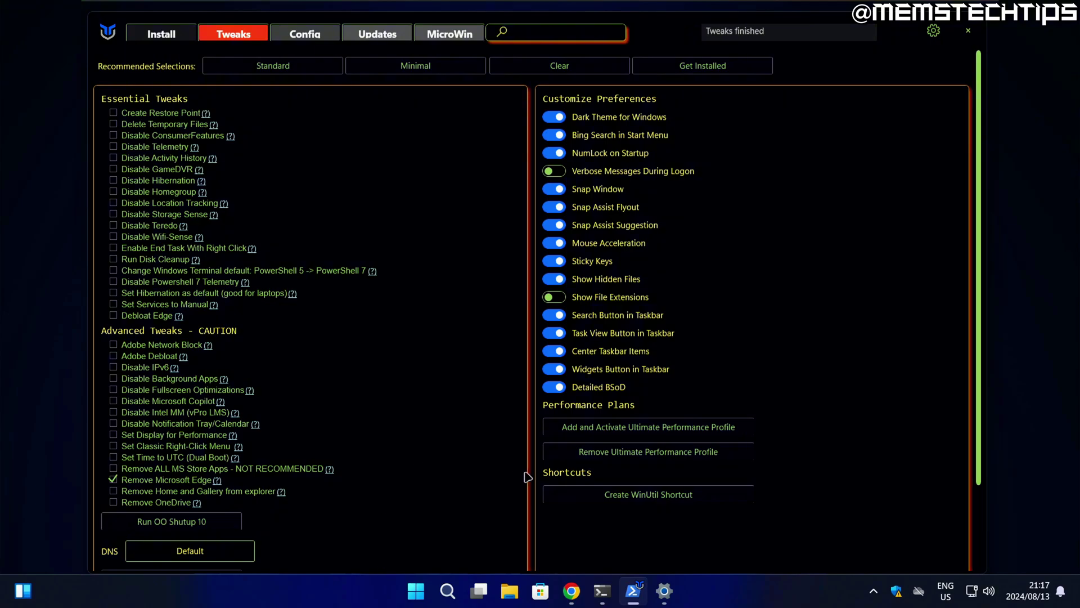
pyautogui.moveTo(571, 591)
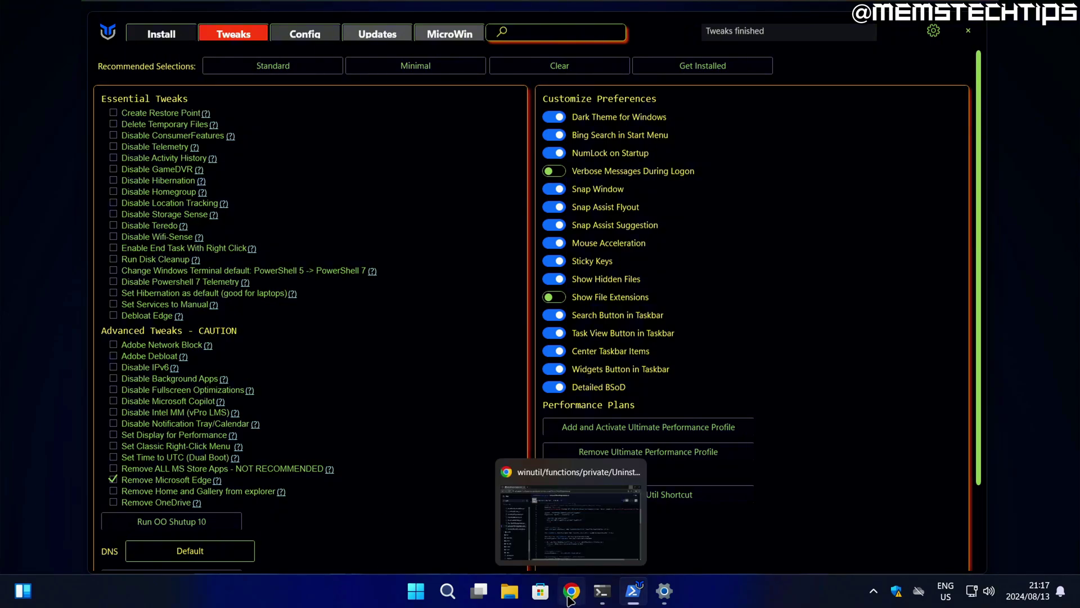
# Step: Search 'download microsoft edge', open Microsoft's download page and let it launch PwaHelper
pyautogui.click(542, 523)
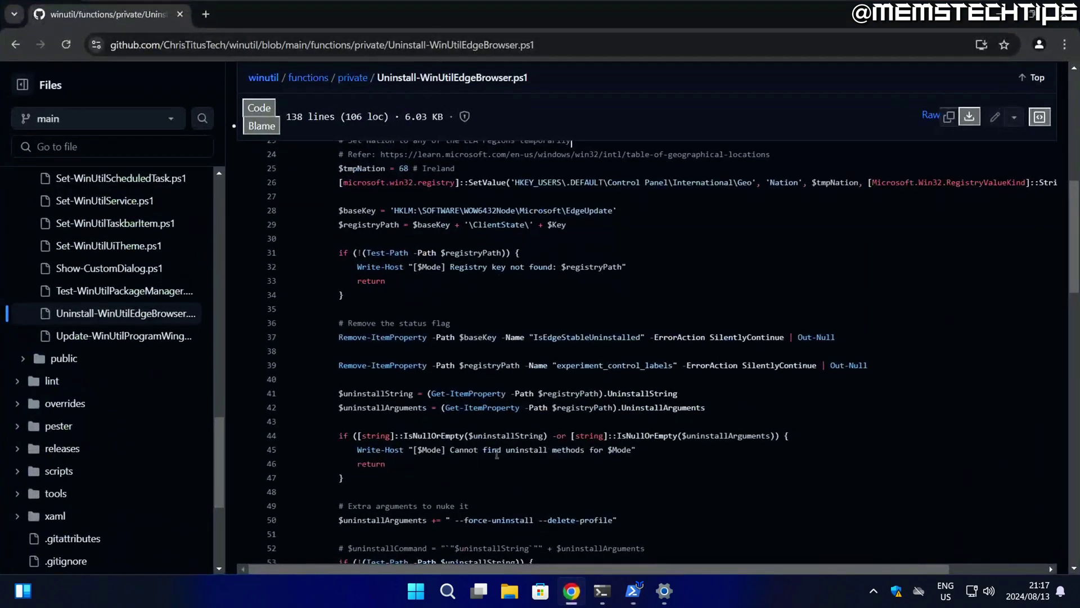
pyautogui.click(213, 14)
pyautogui.write('downl')
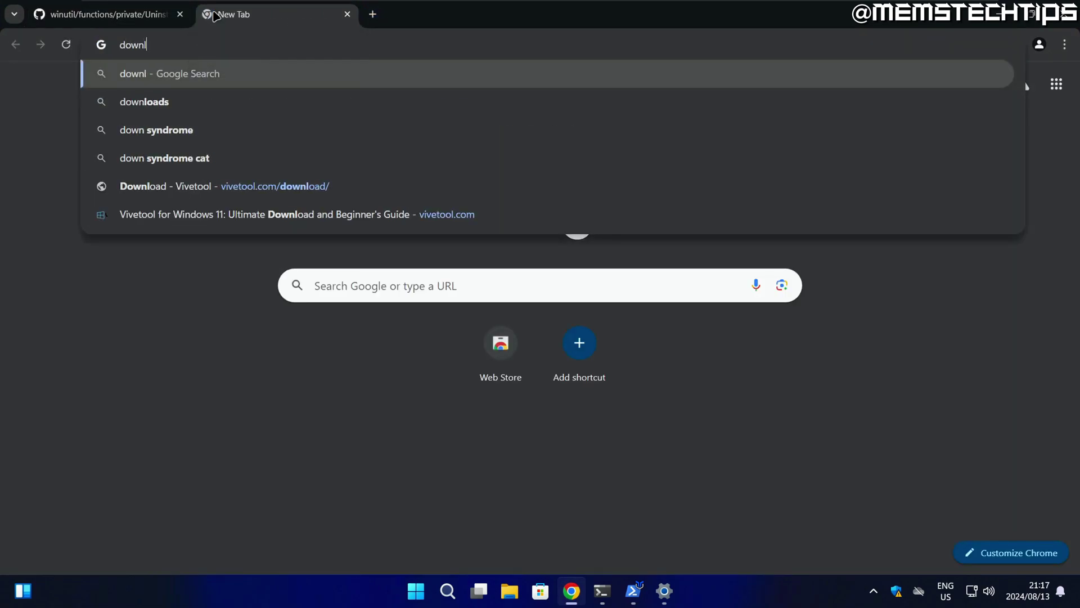
pyautogui.write('oad microsoft edge')
pyautogui.press('Return')
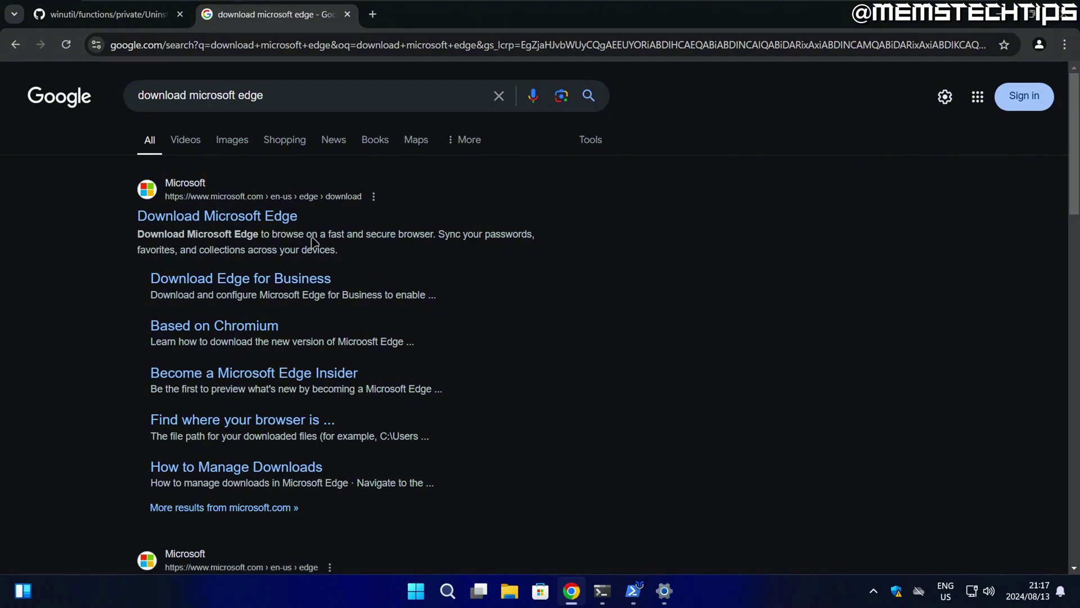
pyautogui.click(235, 221)
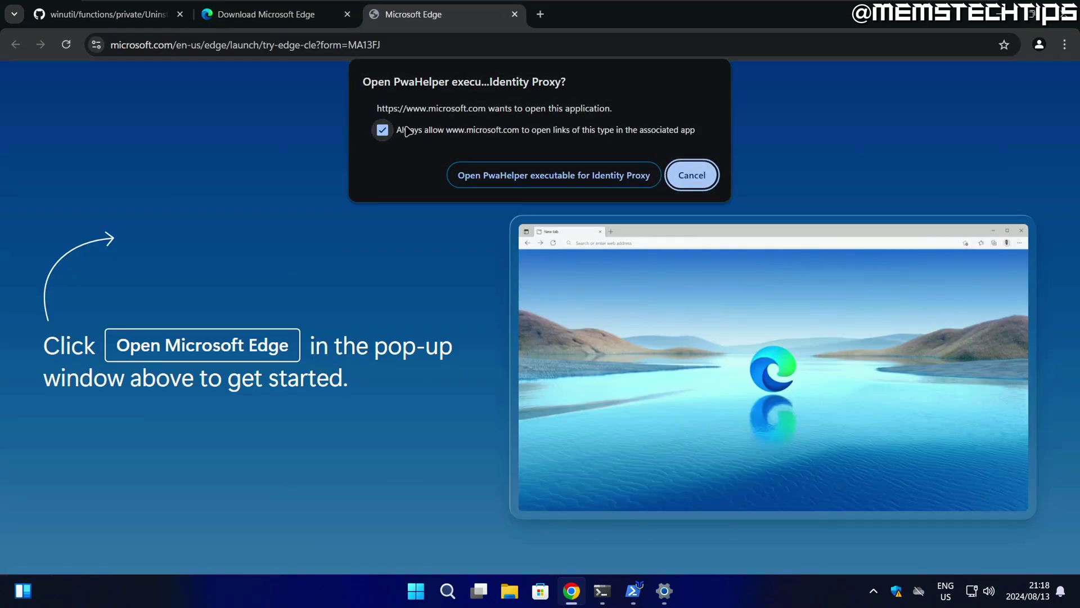
pyautogui.click(571, 175)
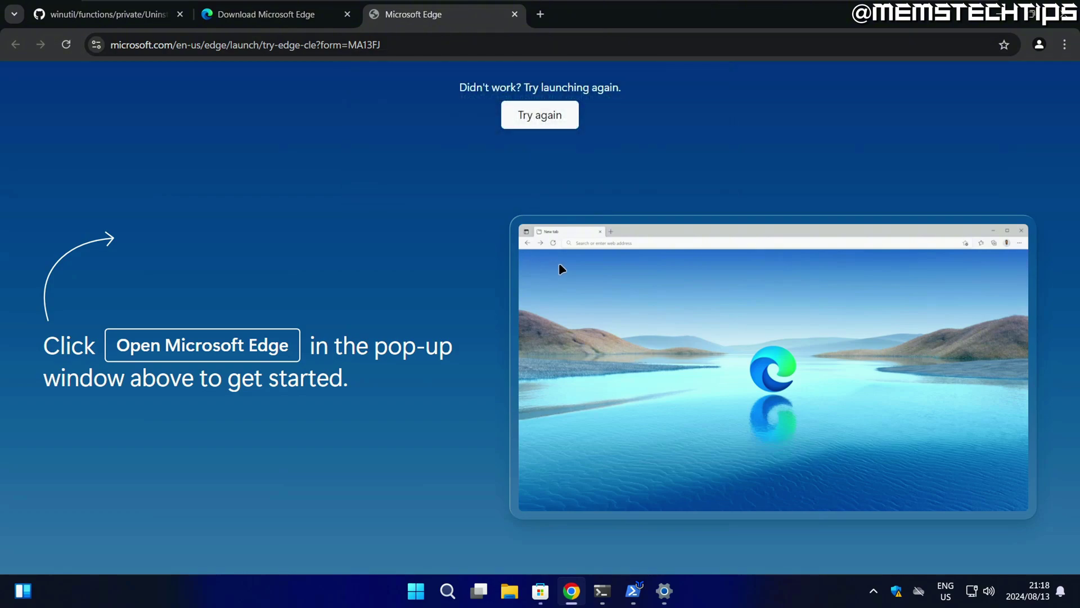
# Step: View the Microsoft Edge Browser listing in Microsoft Store, then close the Store and minimize Chrome
pyautogui.click(542, 591)
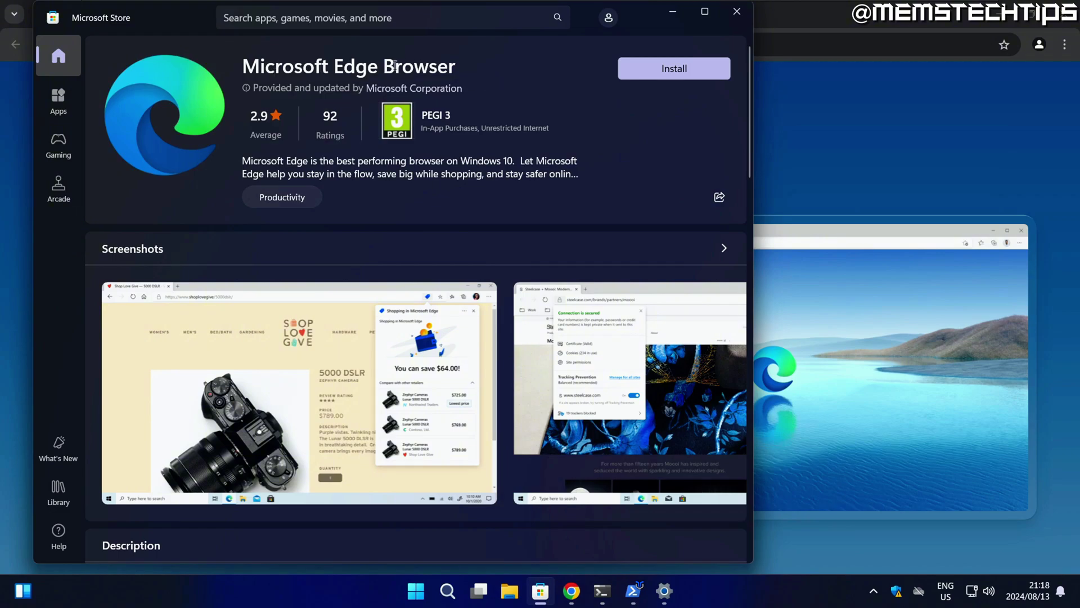
pyautogui.click(737, 11)
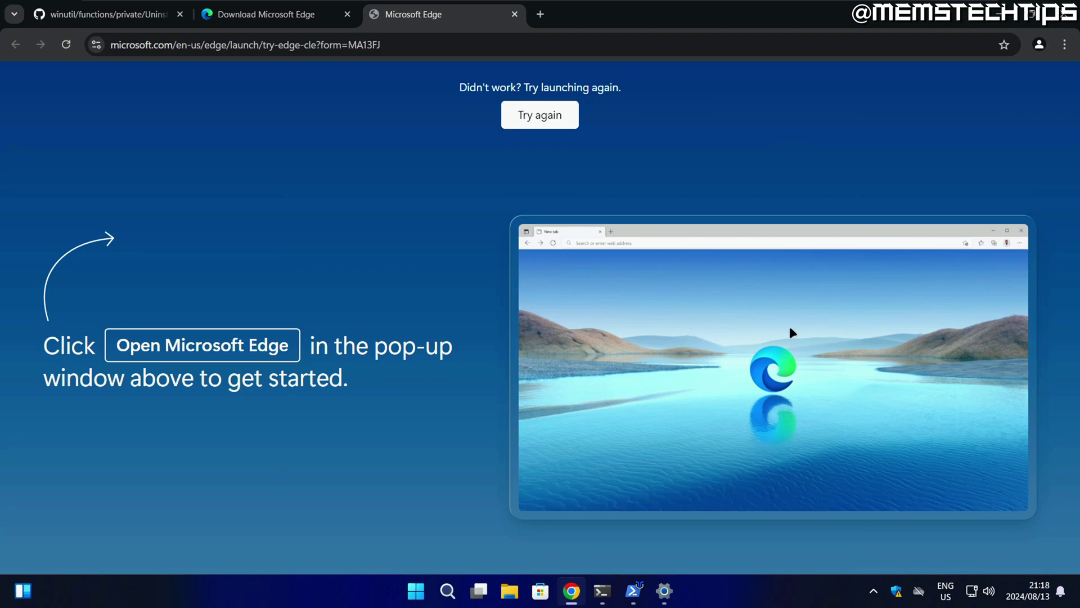
pyautogui.click(999, 12)
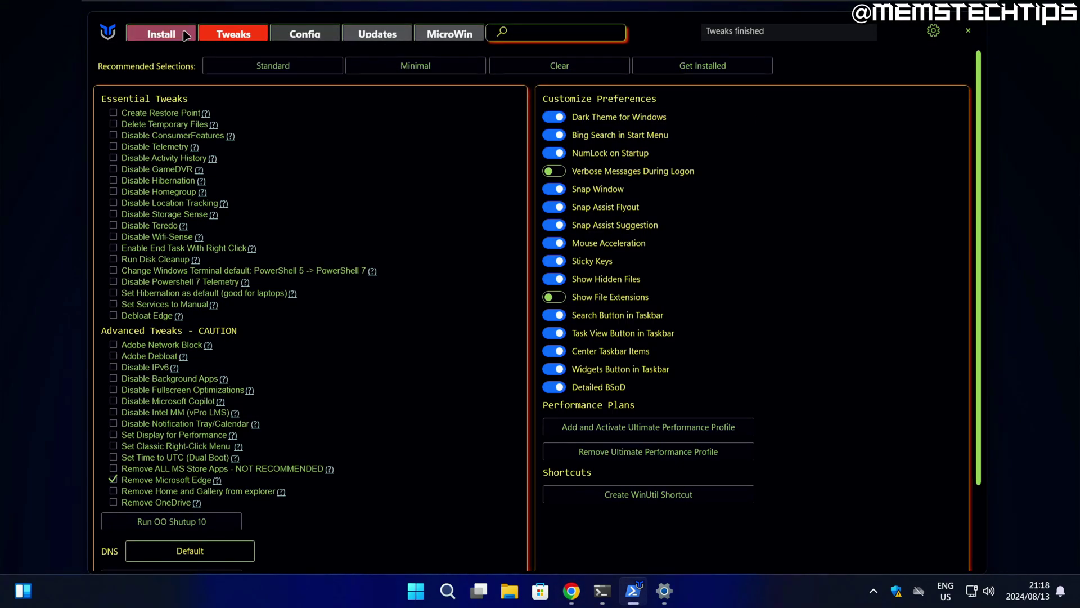
# Step: Tick Microsoft Edge under Browsers on WinUtil's Install tab and install it
pyautogui.click(186, 36)
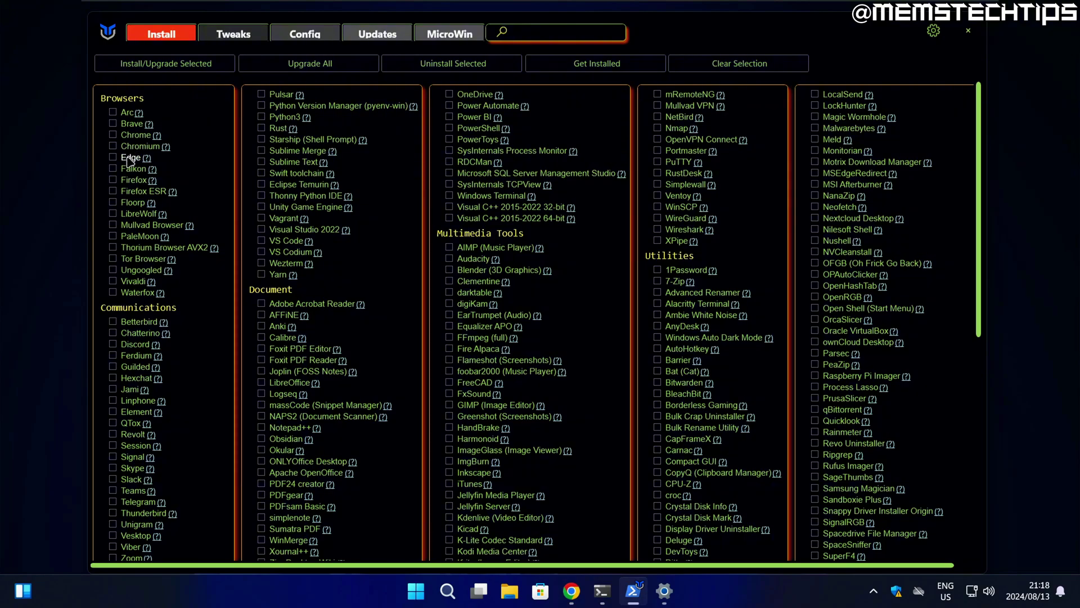
pyautogui.moveTo(114, 160)
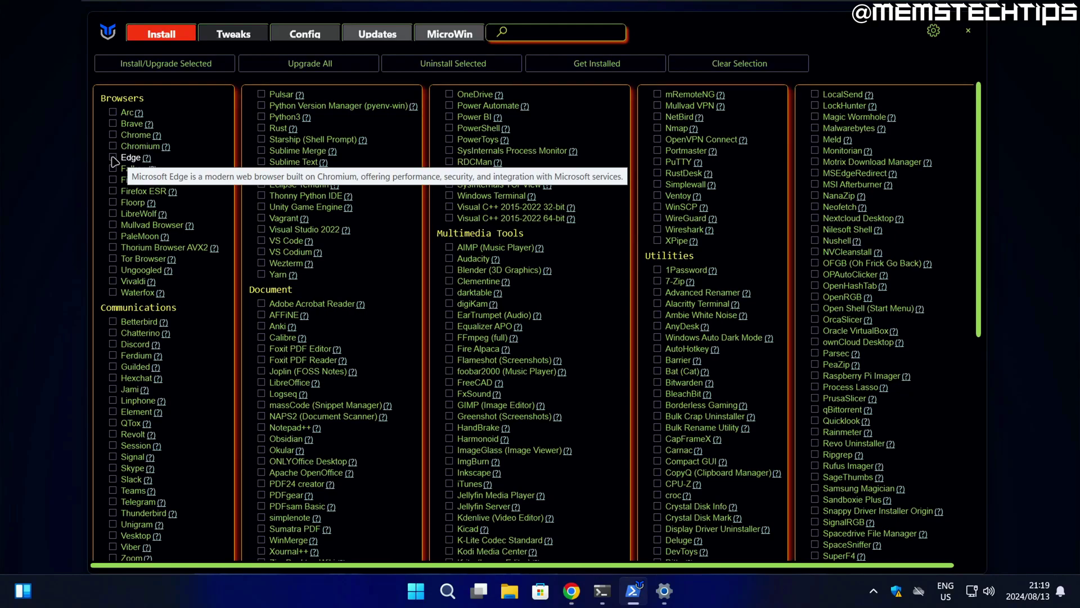
pyautogui.click(112, 159)
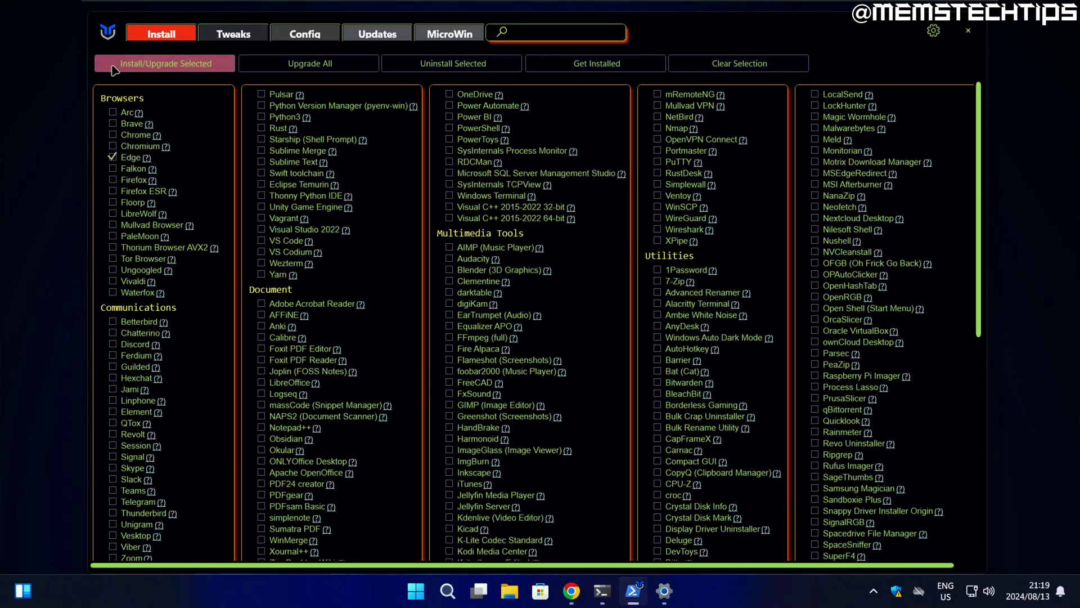
pyautogui.click(182, 66)
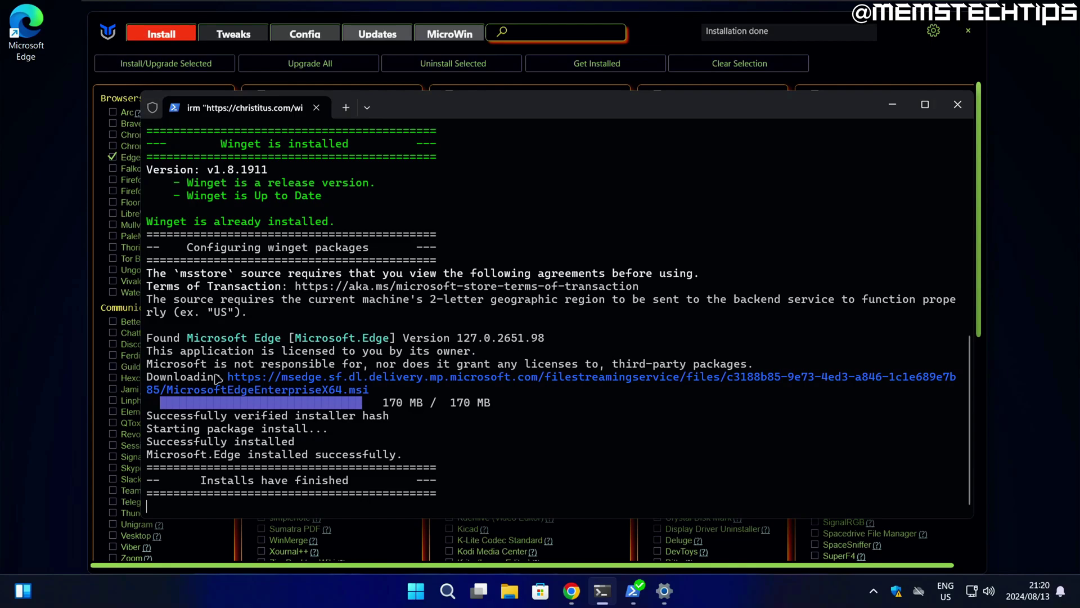
# Step: Launch the reinstalled Edge from its desktop icon and choose Start without your data
pyautogui.moveTo(26, 25)
pyautogui.mouseDown()
pyautogui.moveTo(32, 80)
pyautogui.moveTo(24, 19)
pyautogui.moveTo(15, 20)
pyautogui.mouseUp()
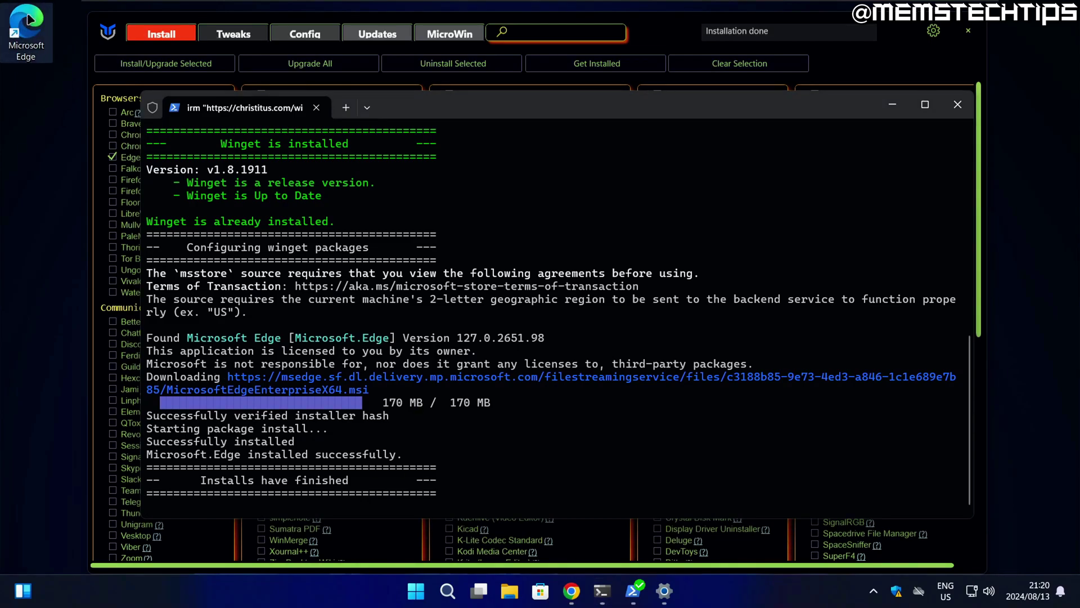
pyautogui.doubleClick(28, 21)
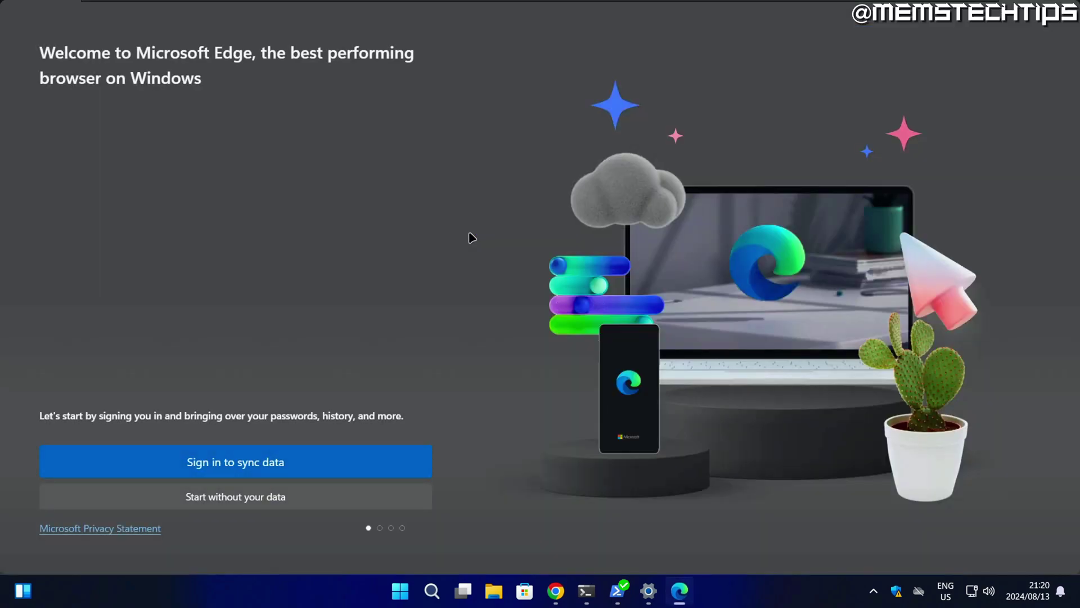
pyautogui.click(309, 502)
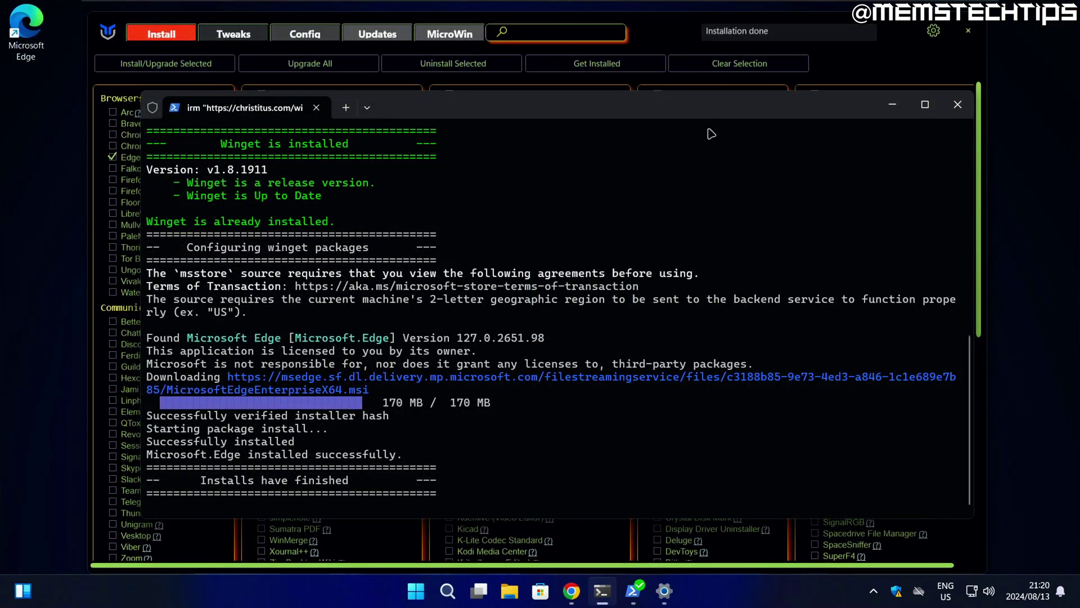
# Step: Rerun the ticked Remove Microsoft Edge tweak from the Tweaks tab and watch the terminal log
pyautogui.click(891, 111)
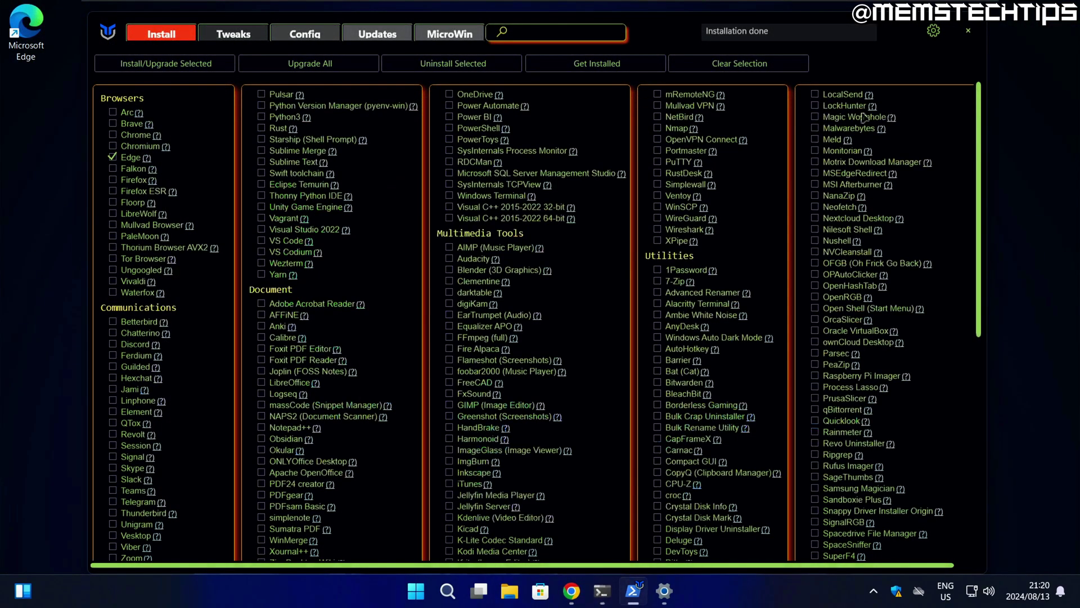
pyautogui.click(233, 36)
pyautogui.click(149, 480)
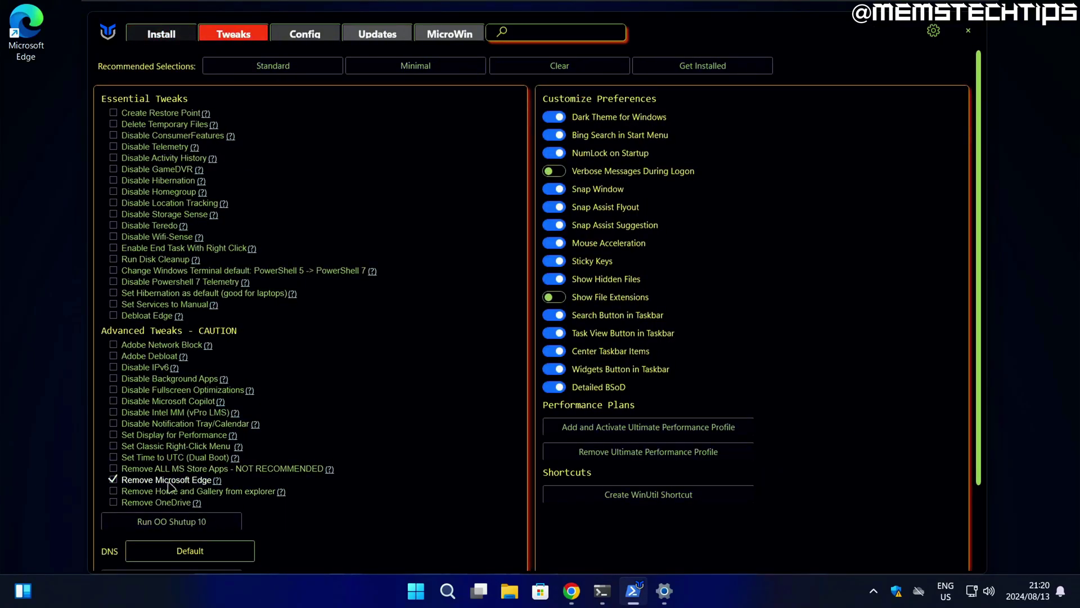
pyautogui.scroll(-3, 183, 488)
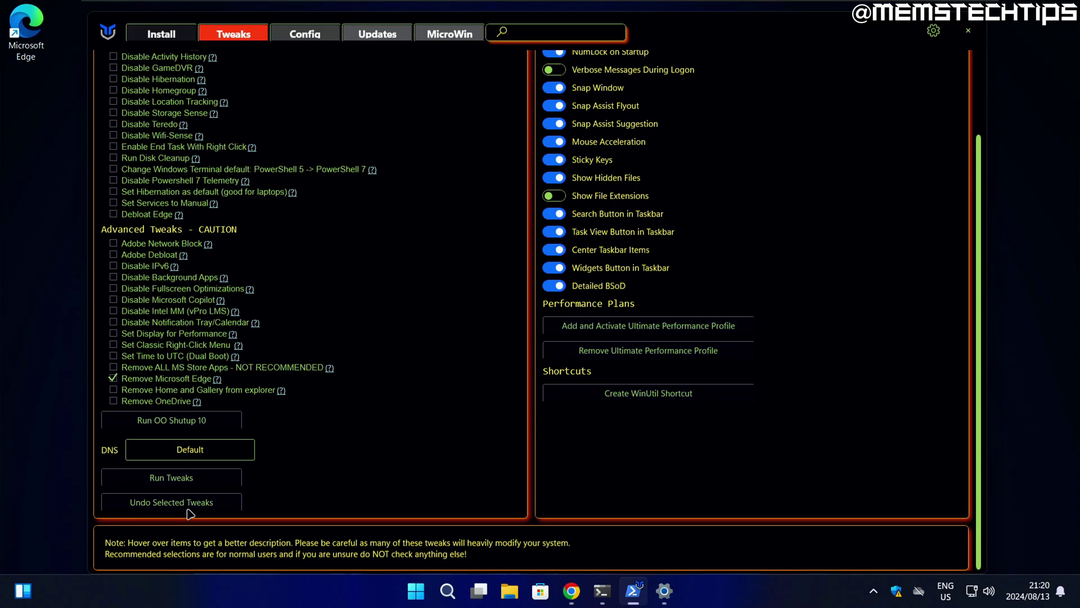
pyautogui.click(193, 482)
pyautogui.moveTo(602, 591)
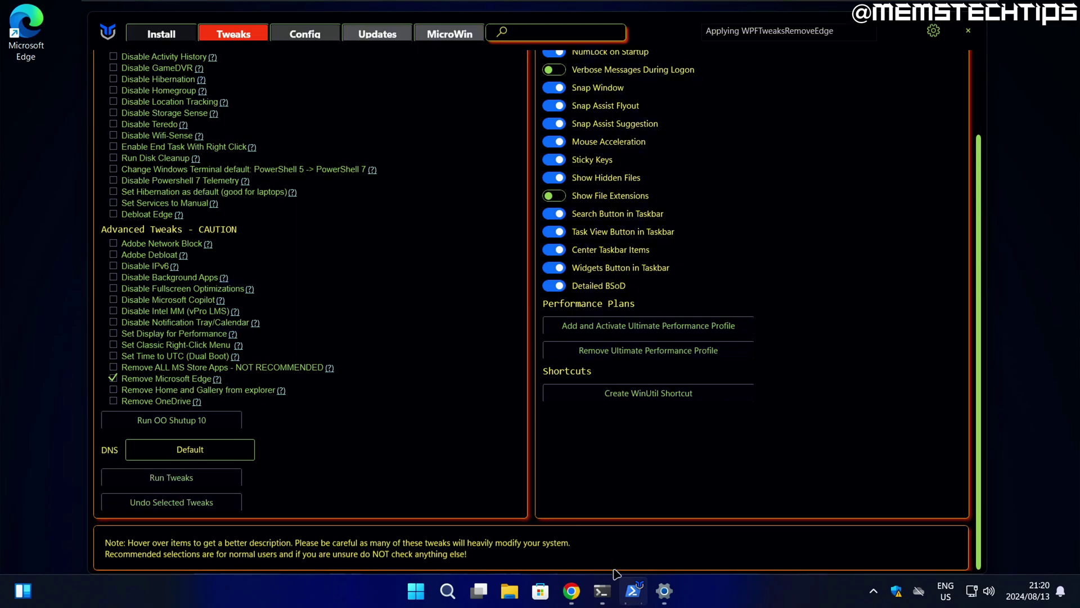
pyautogui.click(603, 598)
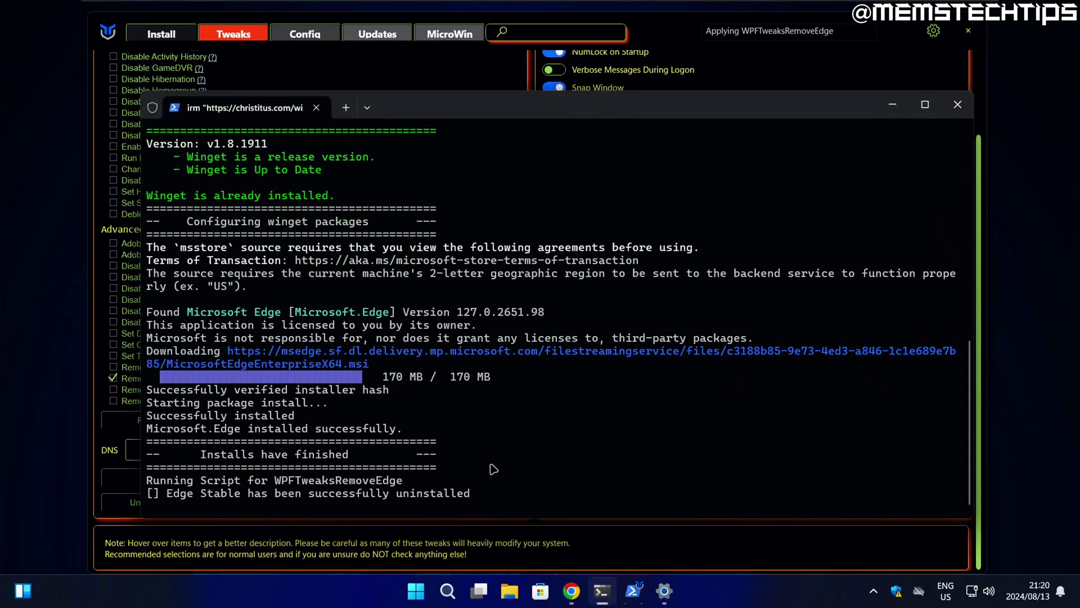